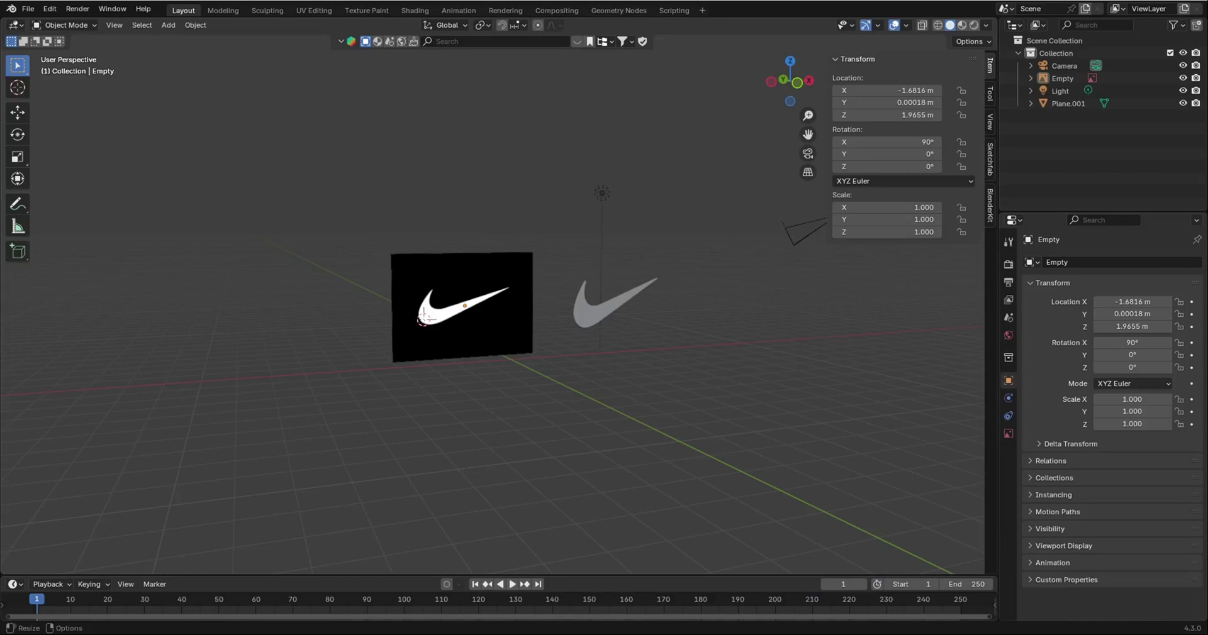
# - Examine the swoosh reference image and the finished 3D swoosh mesh beside it from several angles
pyautogui.moveTo(710, 400); pyautogui.dragTo(630, 407, button='middle')
pyautogui.moveTo(565, 382); pyautogui.dragTo(635, 332, button='middle')
pyautogui.moveTo(733, 342); pyautogui.dragTo(572, 339, button='middle')
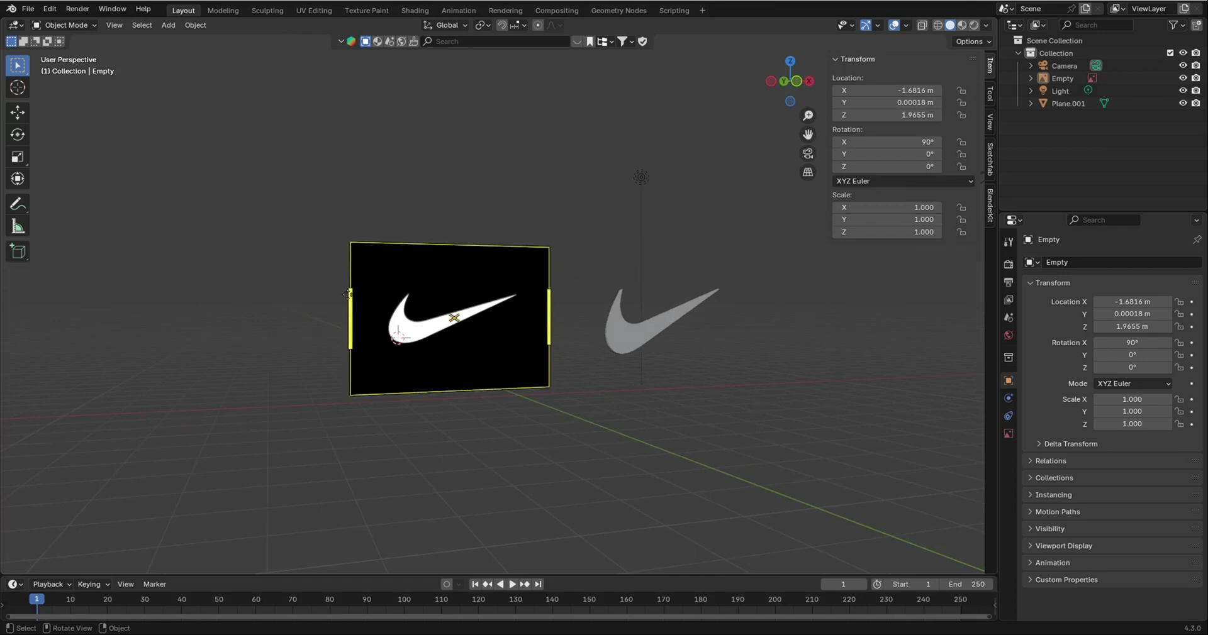
pyautogui.moveTo(695, 327); pyautogui.dragTo(288, 240, button='middle')
pyautogui.moveTo(409, 383); pyautogui.dragTo(616, 324, button='middle')
pyautogui.click(641, 339)
pyautogui.press('g')
pyautogui.click(539, 425)
pyautogui.hotkey('ctrl', 'z')
pyautogui.scroll(6, 466, 272)
pyautogui.scroll(-6, 512, 314)
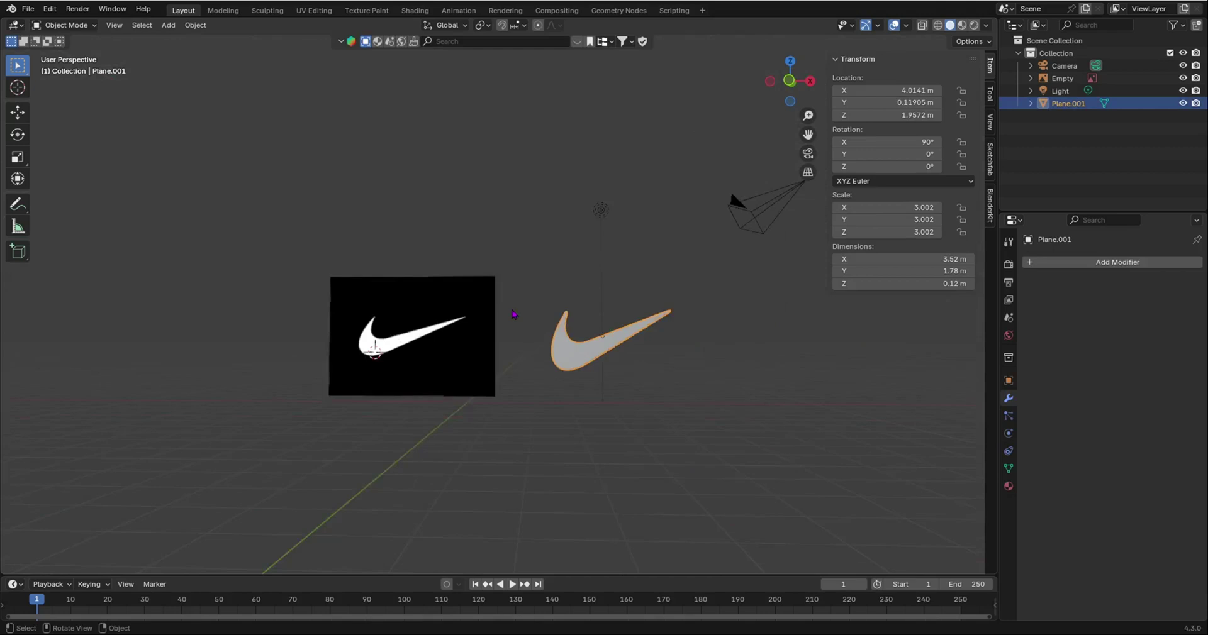
pyautogui.moveTo(513, 314); pyautogui.dragTo(507, 400, button='middle')
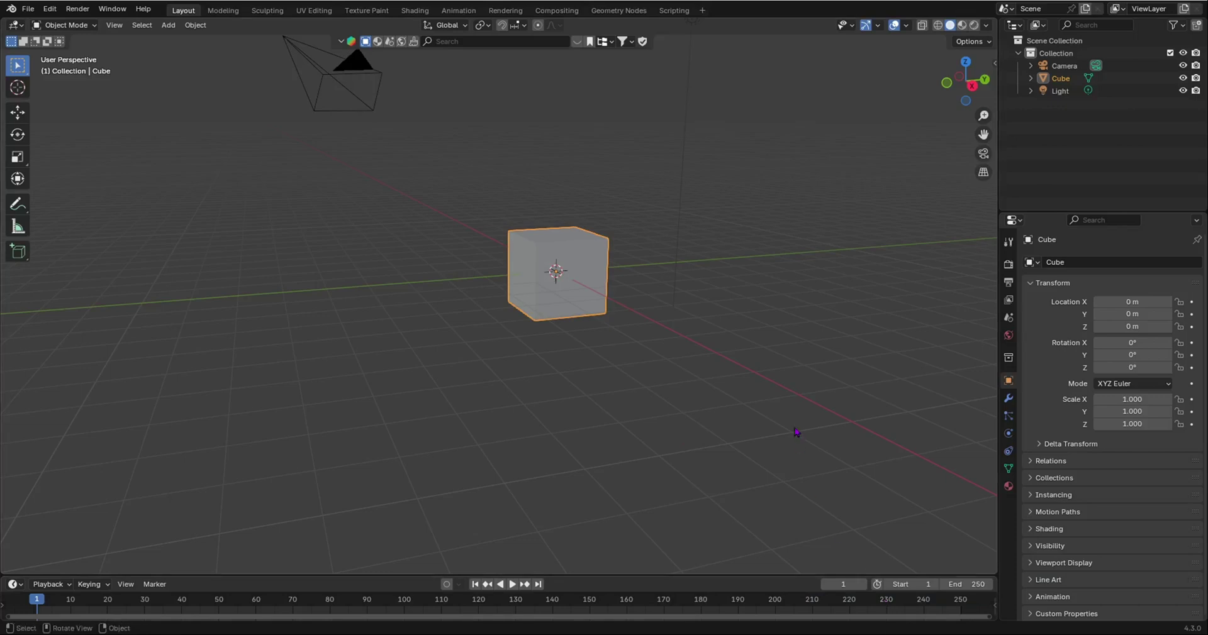
# - Delete the default cube from the scene
pyautogui.moveTo(796, 433); pyautogui.dragTo(705, 362, button='middle')
pyautogui.press('x')
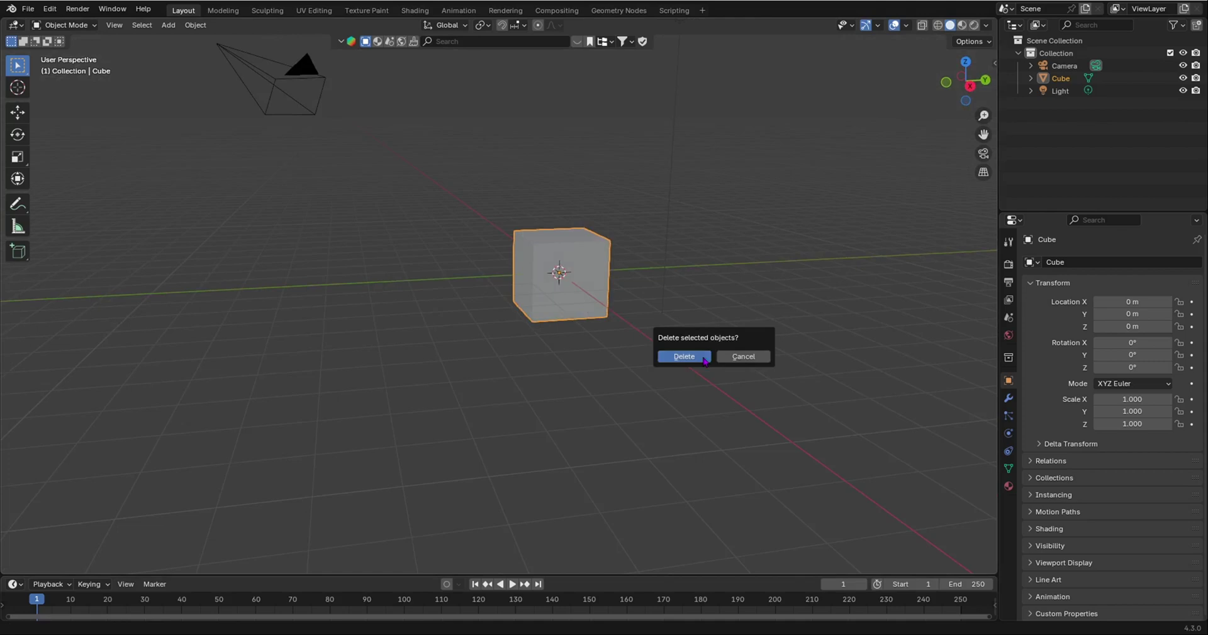
pyautogui.click(704, 360)
# - Add a plane mesh at the origin and scale it up uniformly to about 3.0
pyautogui.moveTo(636, 289); pyautogui.dragTo(666, 323, button='middle')
pyautogui.hotkey('shift', 'a')
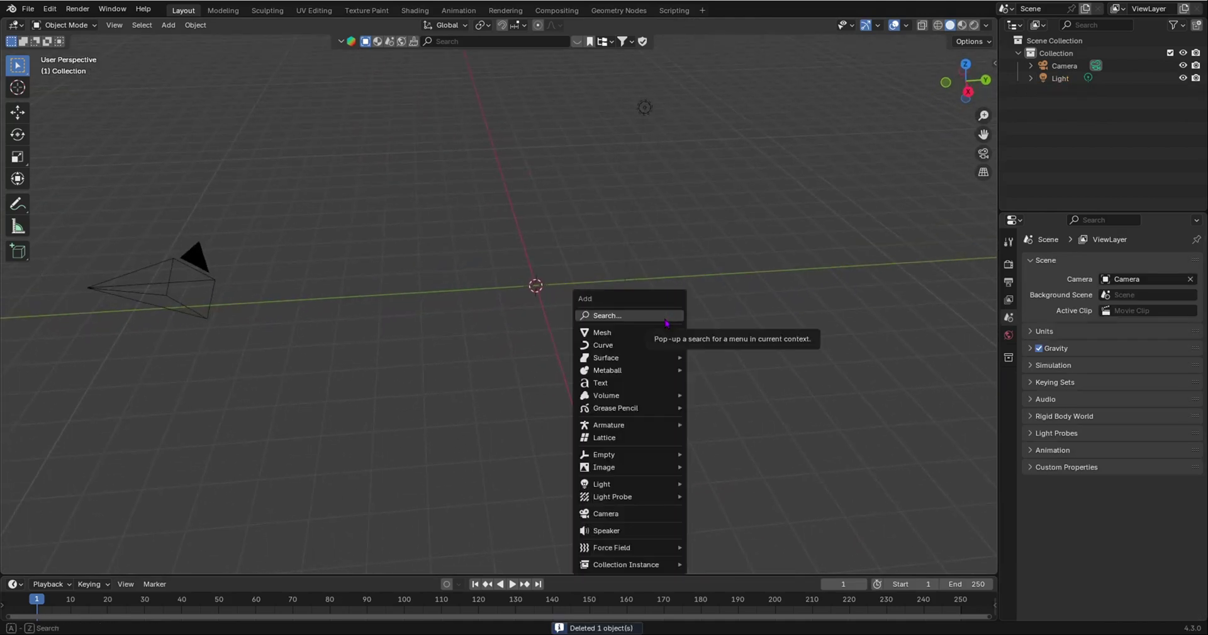
pyautogui.moveTo(673, 332)
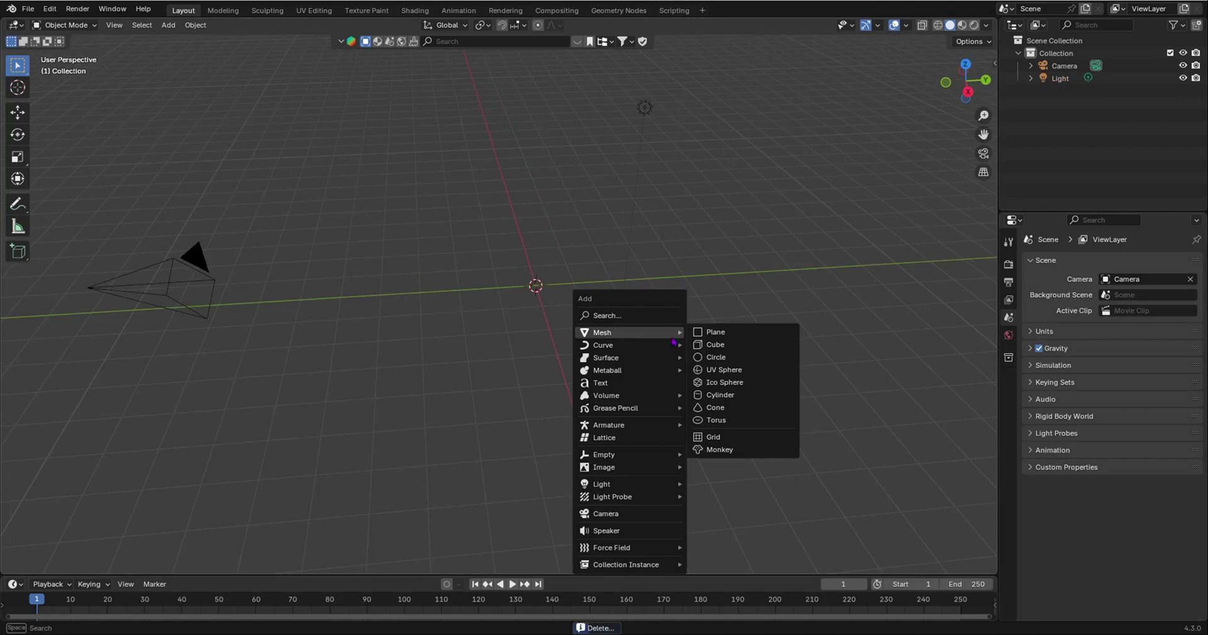
pyautogui.click(728, 332)
pyautogui.scroll(3, 545, 302)
pyautogui.press('s')
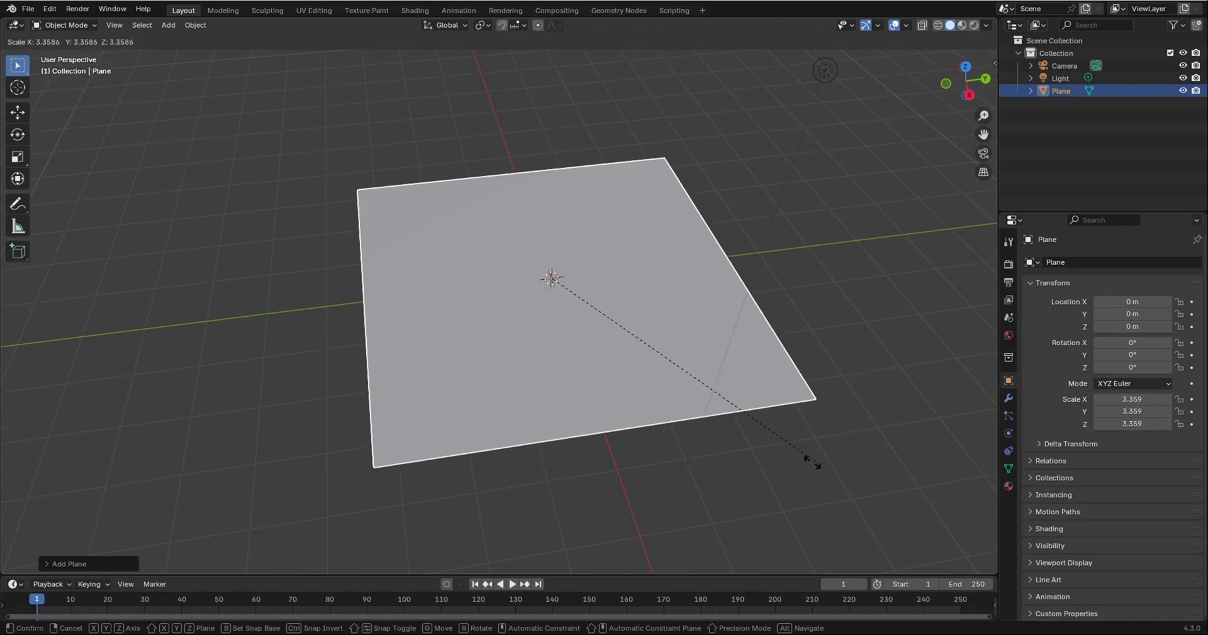
pyautogui.click(765, 453)
# - Subdivide the plane in Edit Mode with 100 cuts
pyautogui.scroll(-5, 758, 442)
pyautogui.moveTo(758, 442); pyautogui.dragTo(531, 344, button='middle')
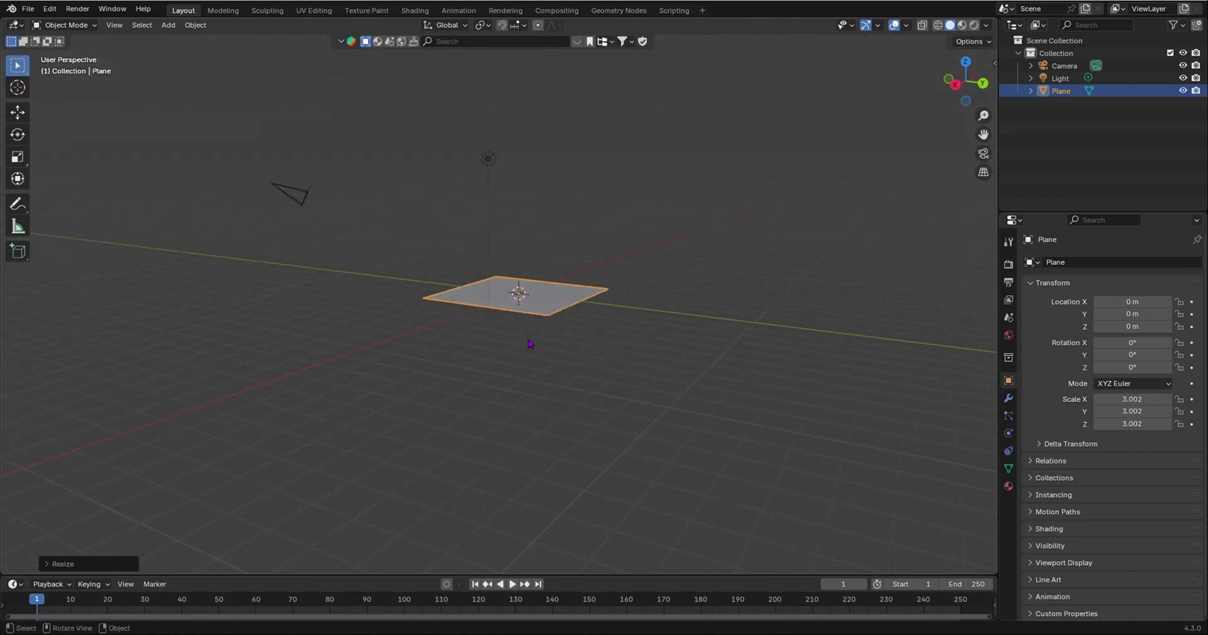
pyautogui.scroll(4, 530, 344)
pyautogui.moveTo(465, 275); pyautogui.dragTo(623, 272, button='middle')
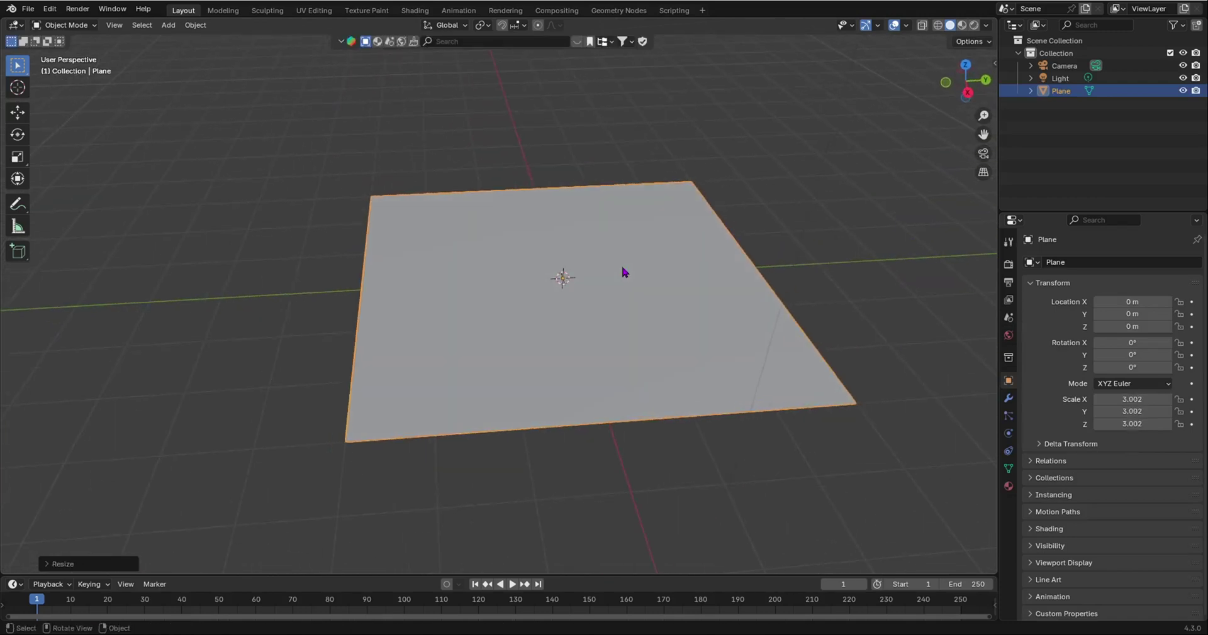
pyautogui.press('Tab')
pyautogui.rightClick(691, 258)
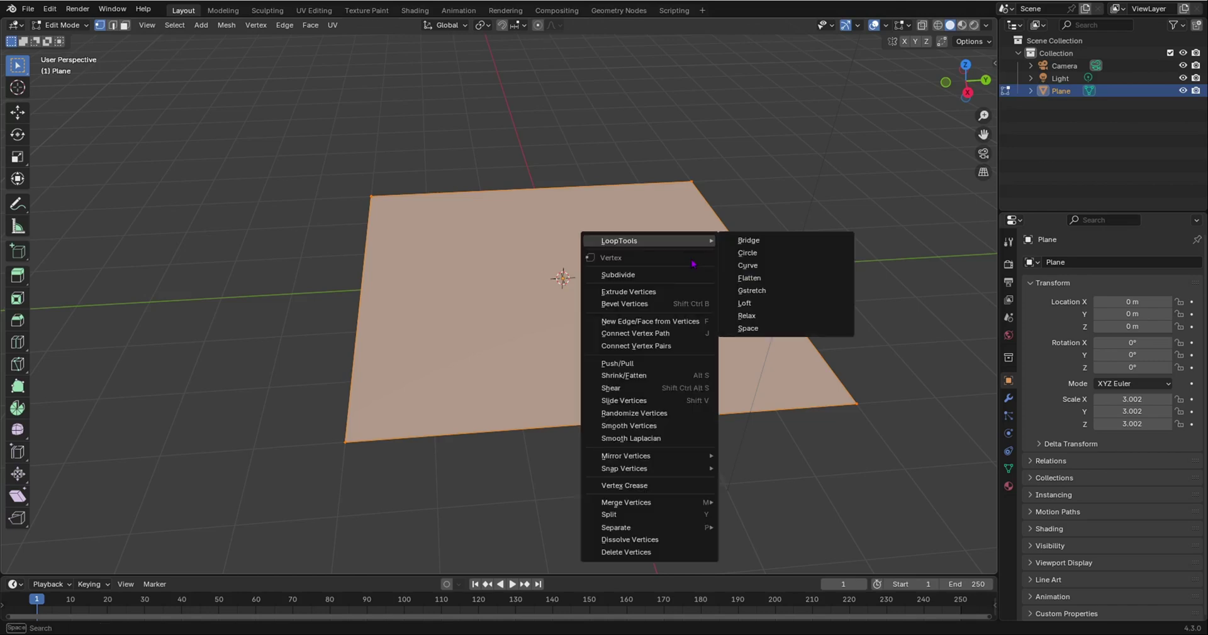
pyautogui.click(661, 278)
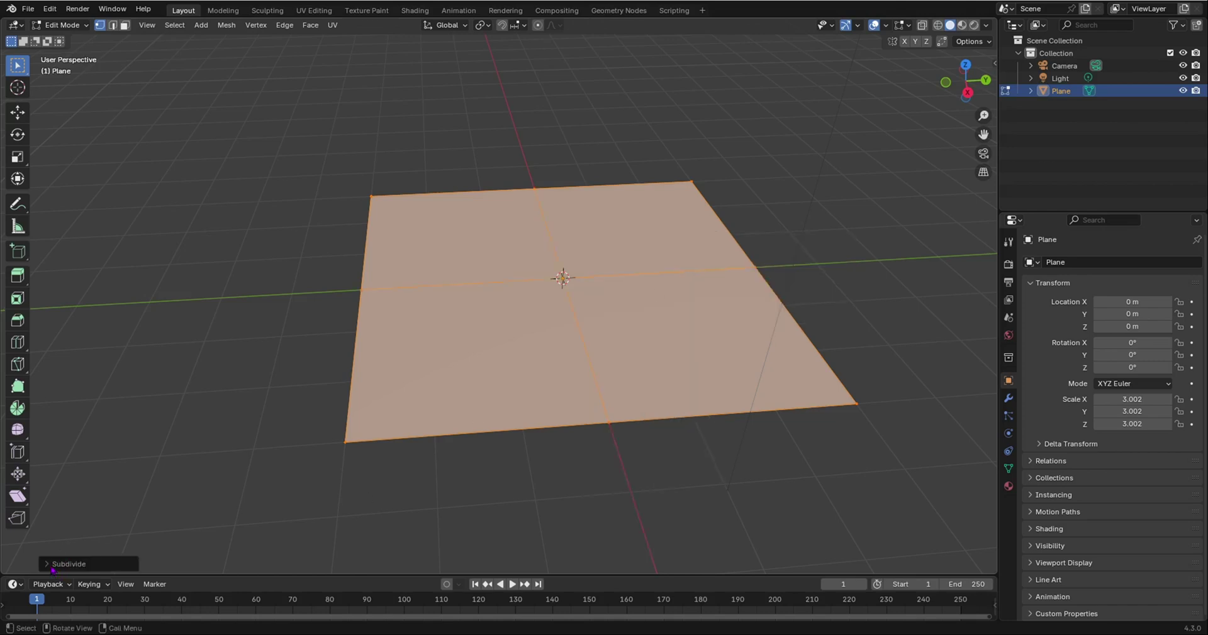
pyautogui.click(52, 564)
pyautogui.click(178, 476)
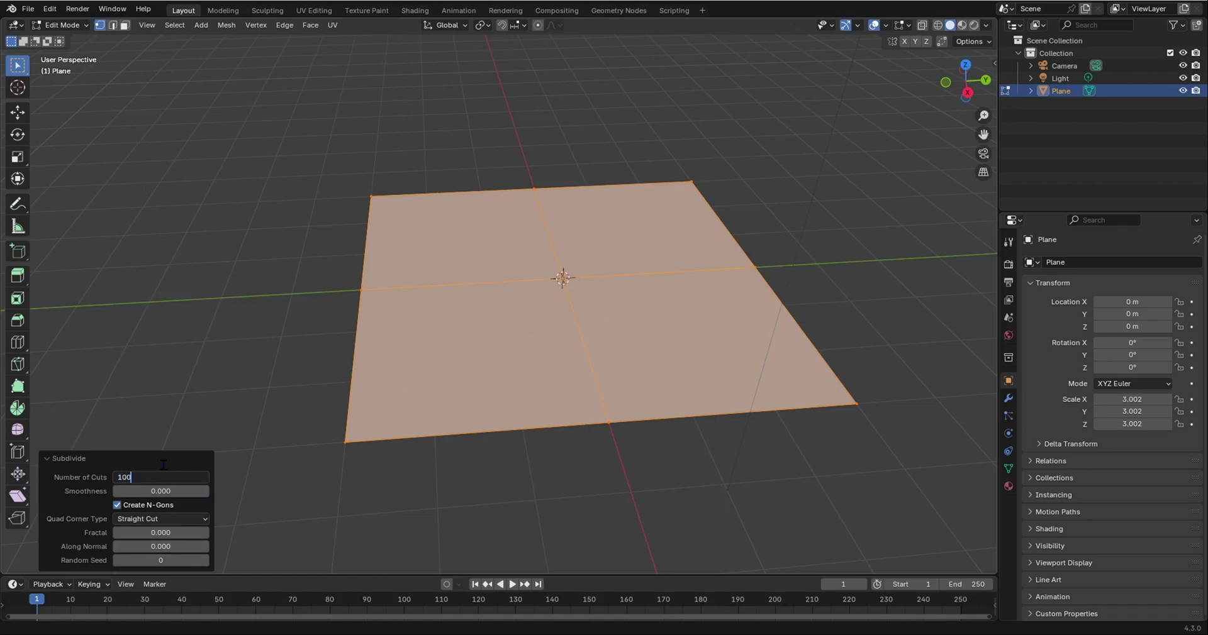
pyautogui.press('Return')
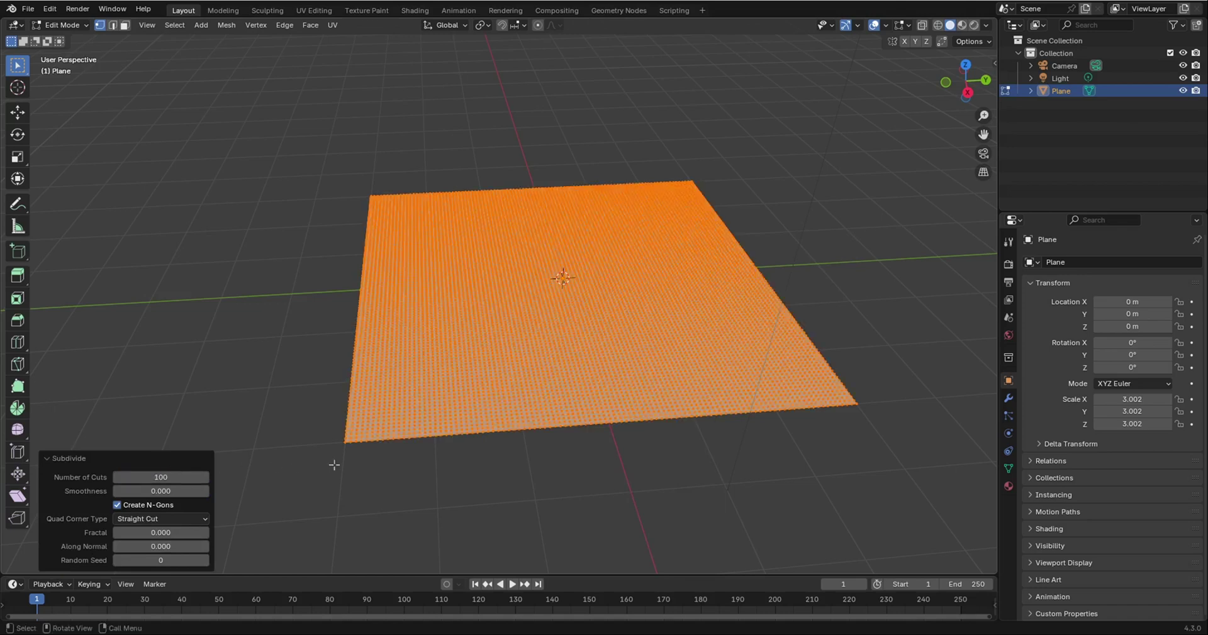
# - Subdivide the entire plane mesh once more with 1 cut and deselect it
pyautogui.click(377, 506)
pyautogui.press('a')
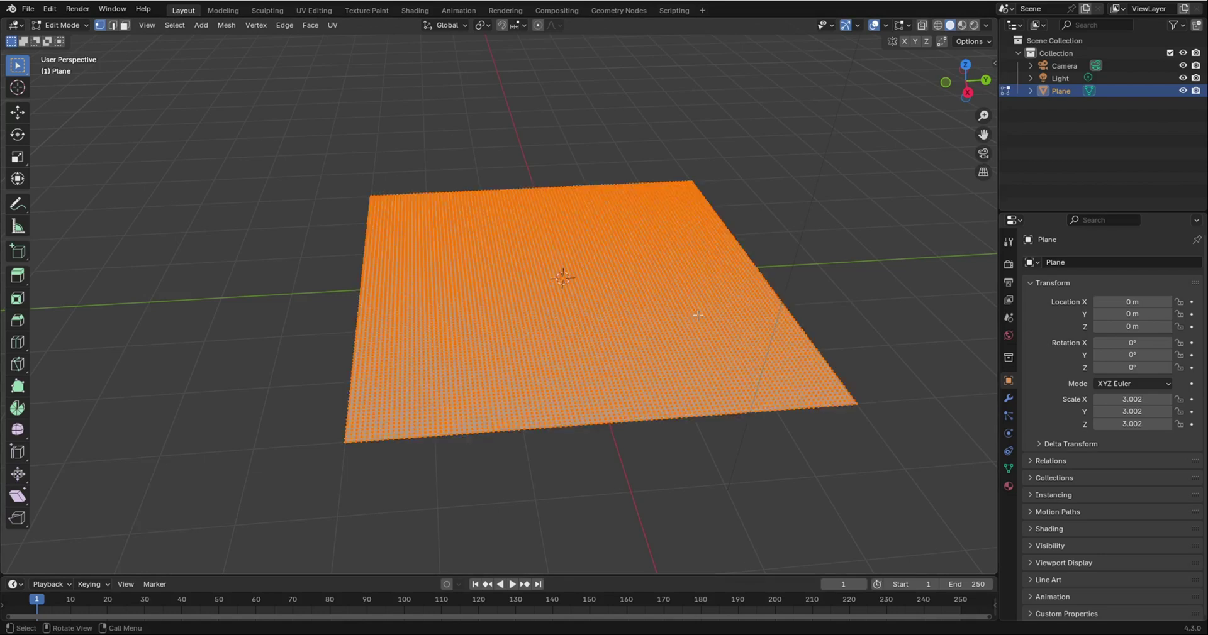
pyautogui.rightClick(542, 387)
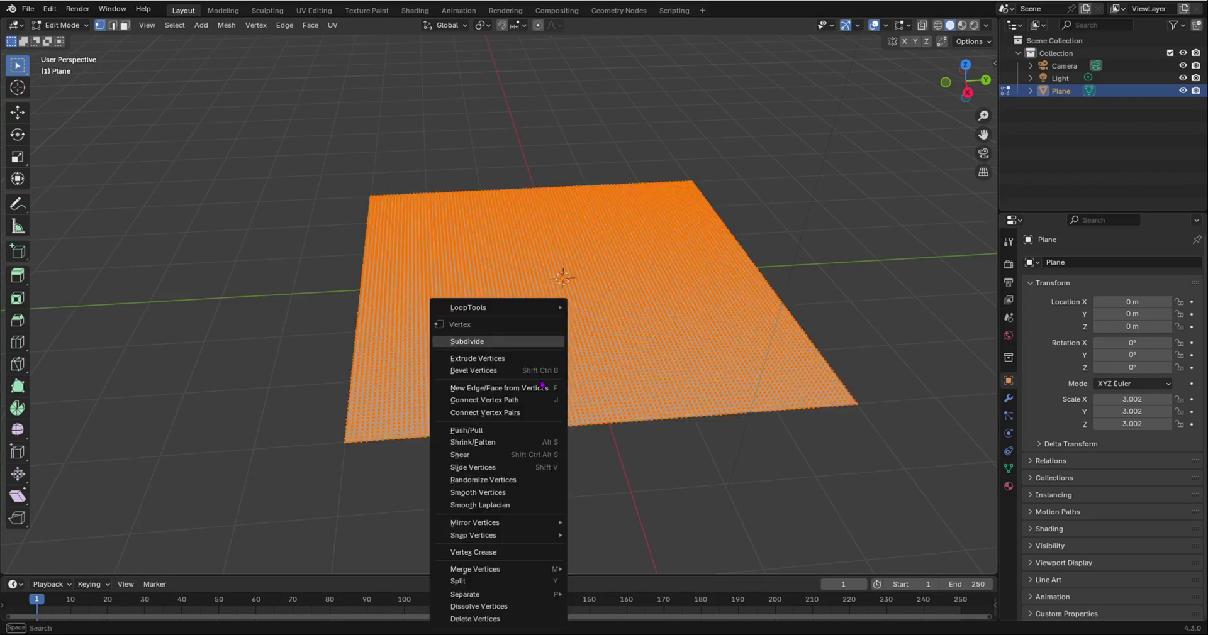
pyautogui.click(509, 339)
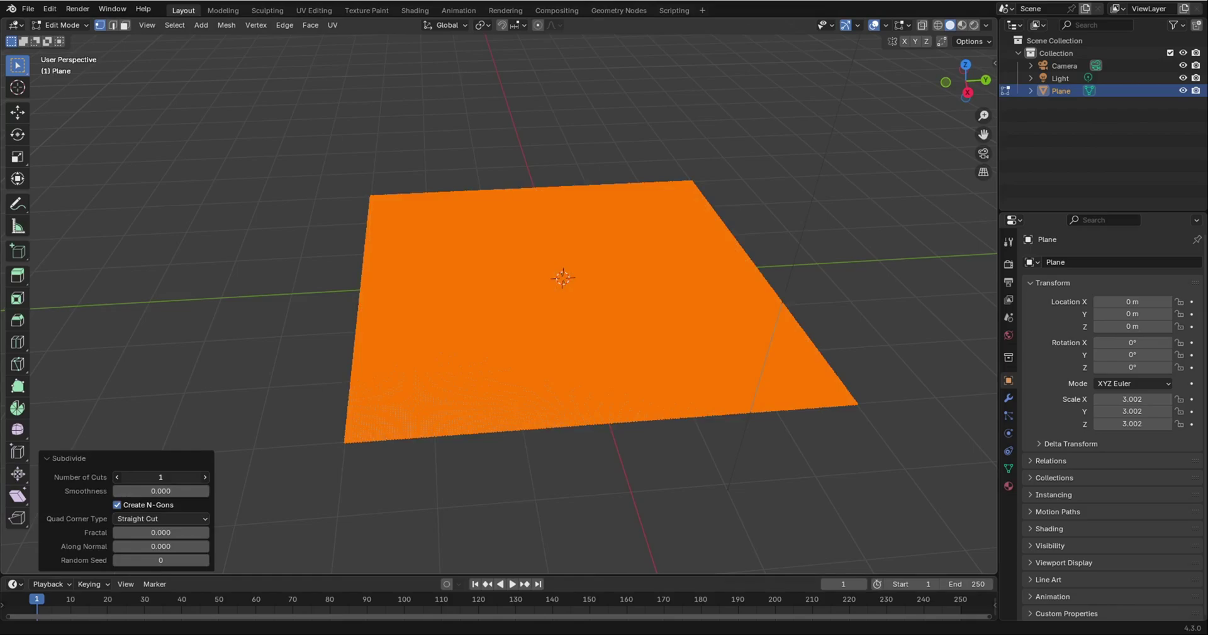
pyautogui.click(472, 516)
# - Inspect the density of the subdivided plane's vertex grid up close and from a distance
pyautogui.scroll(10, 541, 356)
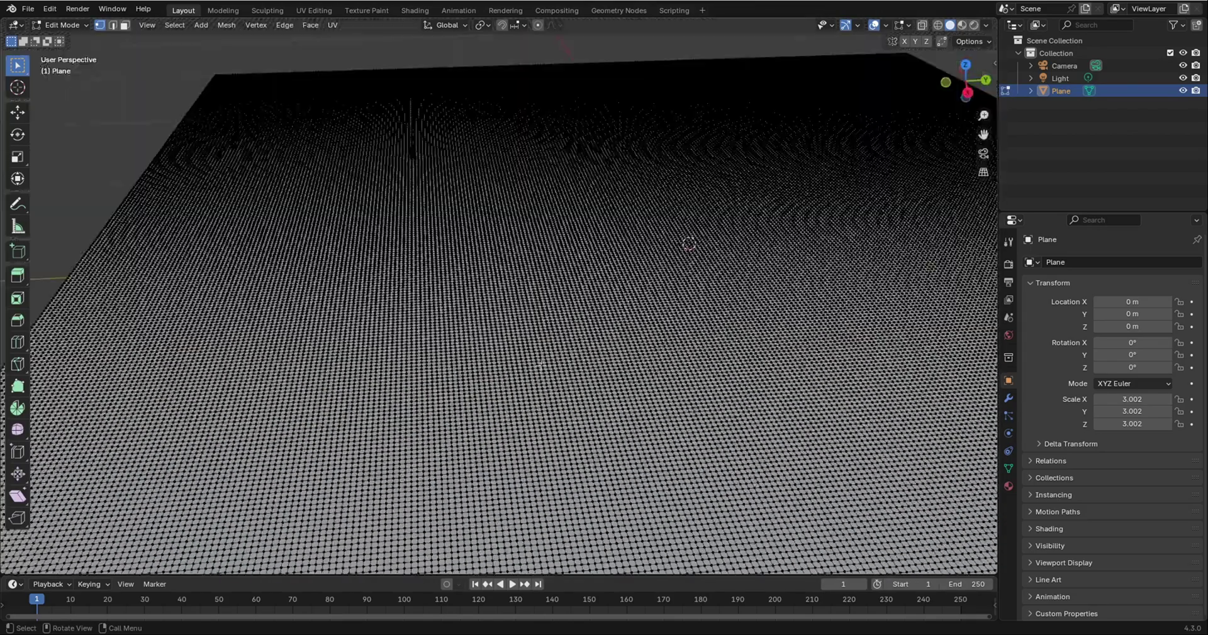
pyautogui.scroll(-10, 529, 353)
pyautogui.scroll(5, 601, 386)
pyautogui.moveTo(602, 386)
pyautogui.mouseDown(button='middle')
pyautogui.moveTo(542, 348)
pyautogui.moveTo(565, 381)
pyautogui.moveTo(609, 401)
pyautogui.mouseUp(button='middle')
pyautogui.scroll(6, 609, 400)
pyautogui.scroll(-5, 373, 262)
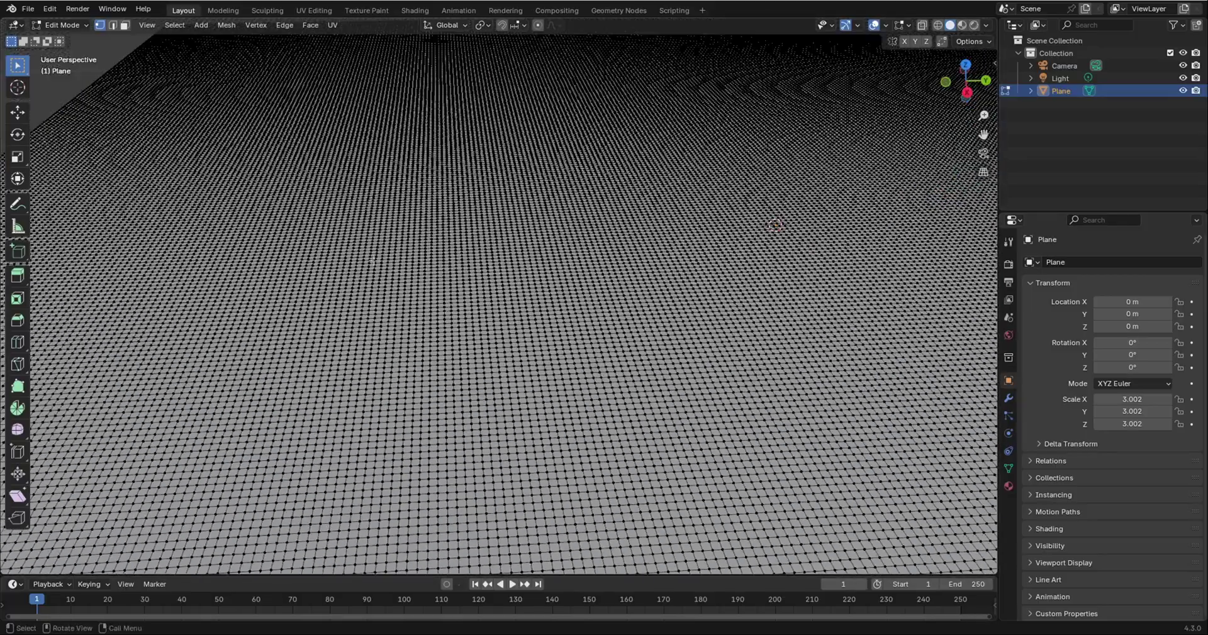
pyautogui.scroll(-8, 373, 261)
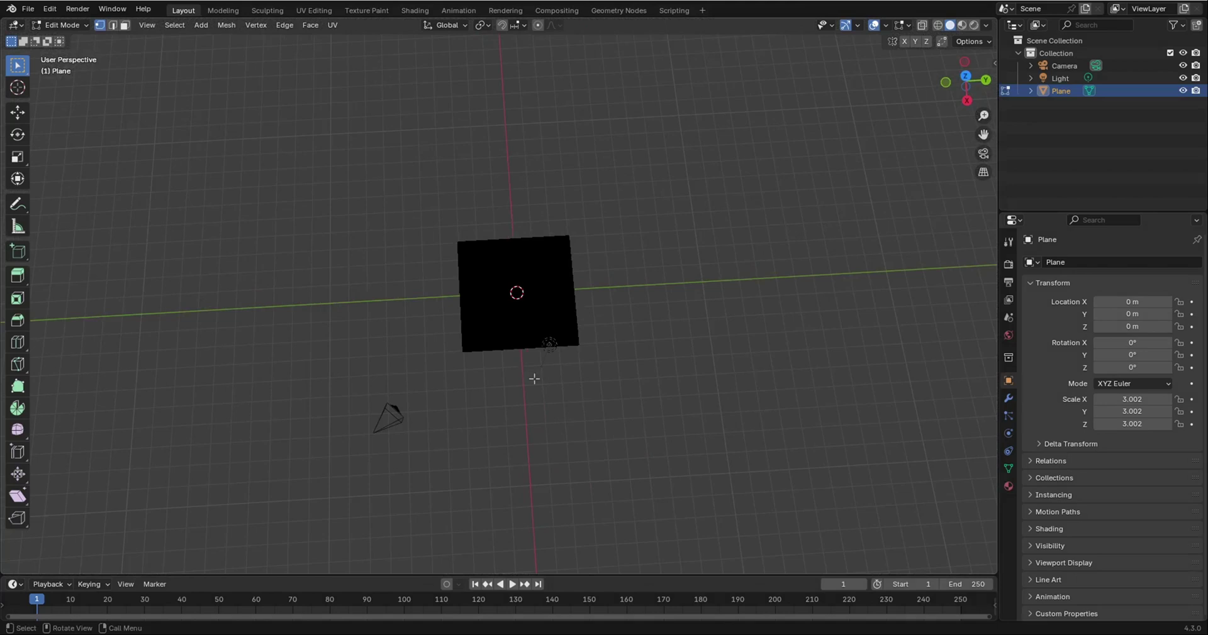
pyautogui.moveTo(551, 381); pyautogui.dragTo(553, 356, button='middle')
# - Return to Object Mode and add a Displace modifier to the plane
pyautogui.press('Tab')
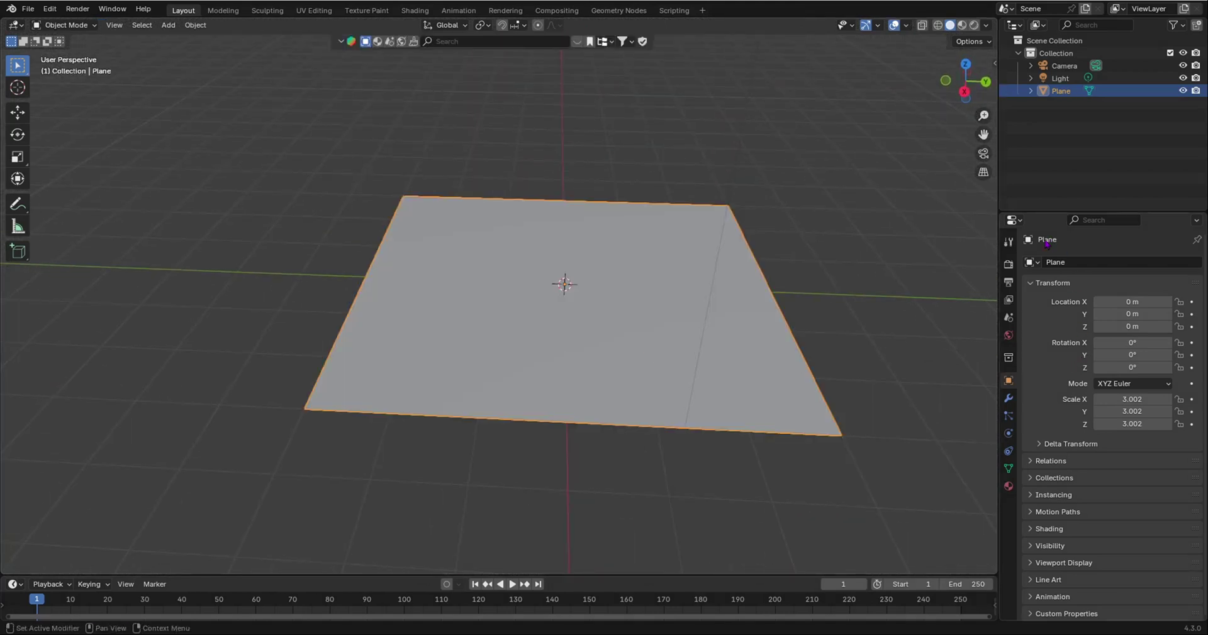
pyautogui.click(1009, 399)
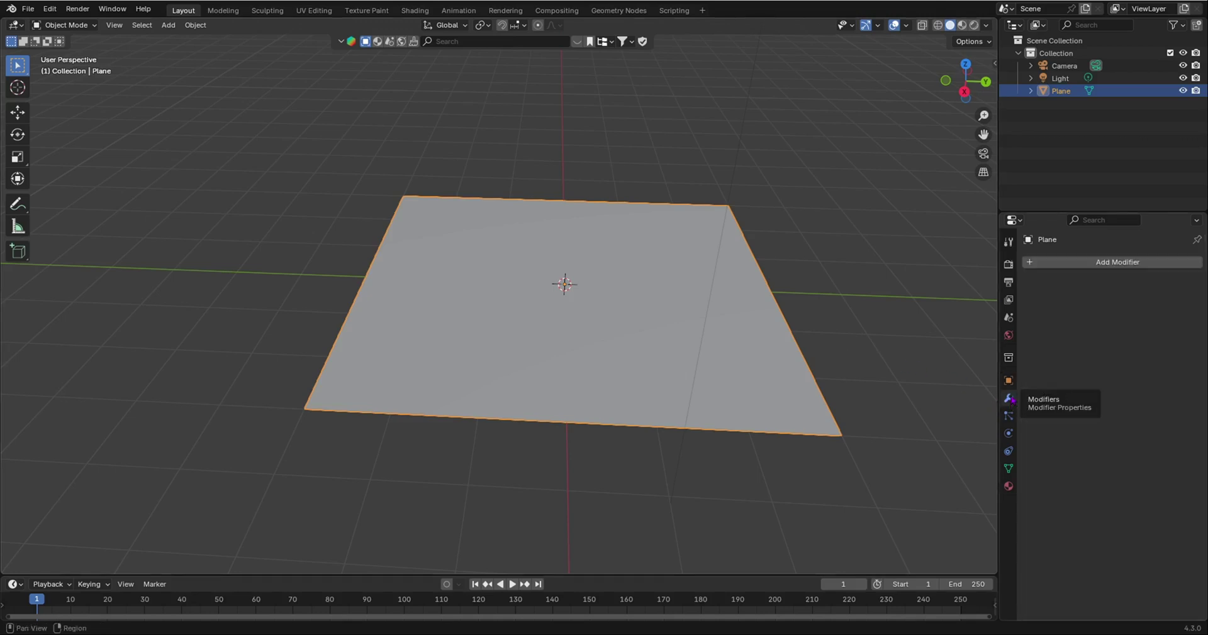
pyautogui.click(1152, 266)
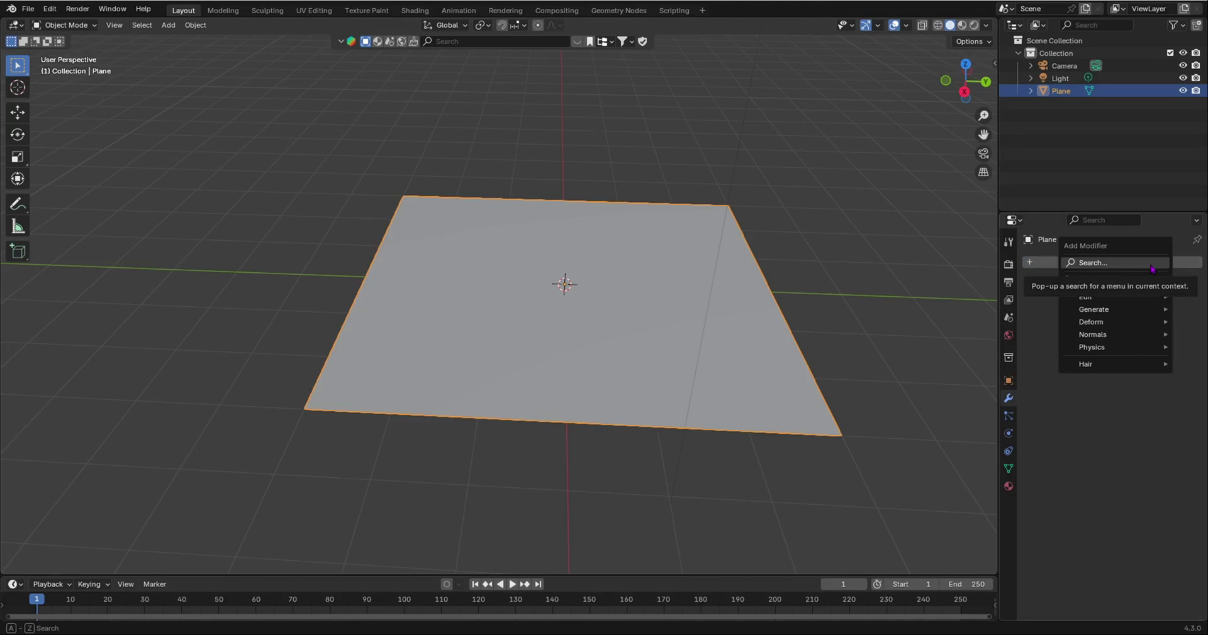
pyautogui.click(1151, 267)
pyautogui.write('dis')
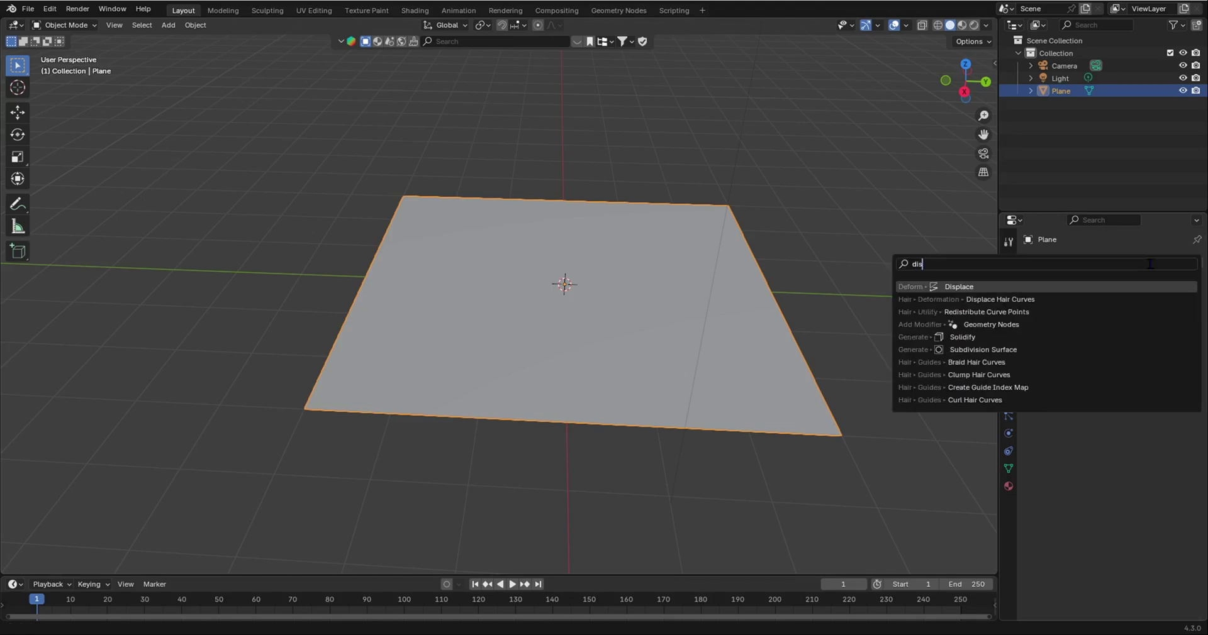
pyautogui.write('pla')
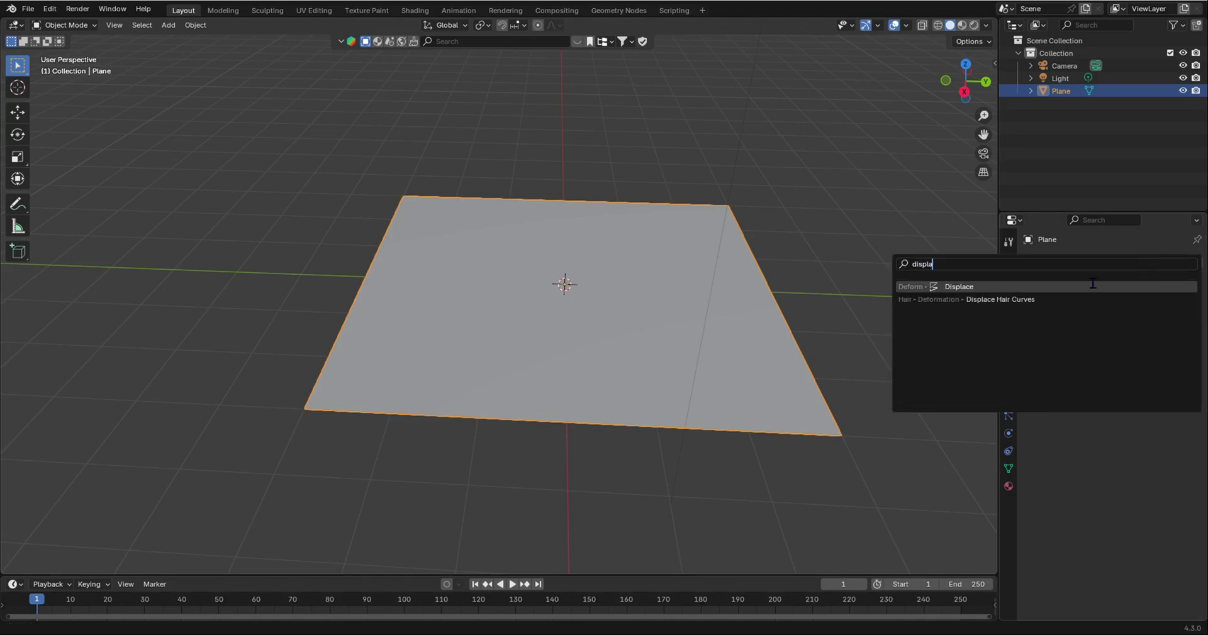
pyautogui.click(1093, 287)
# - Create a new texture for the plane's Displace modifier and load NIKE.jpg from the Documents folder as its image
pyautogui.moveTo(698, 399); pyautogui.dragTo(486, 285, button='middle')
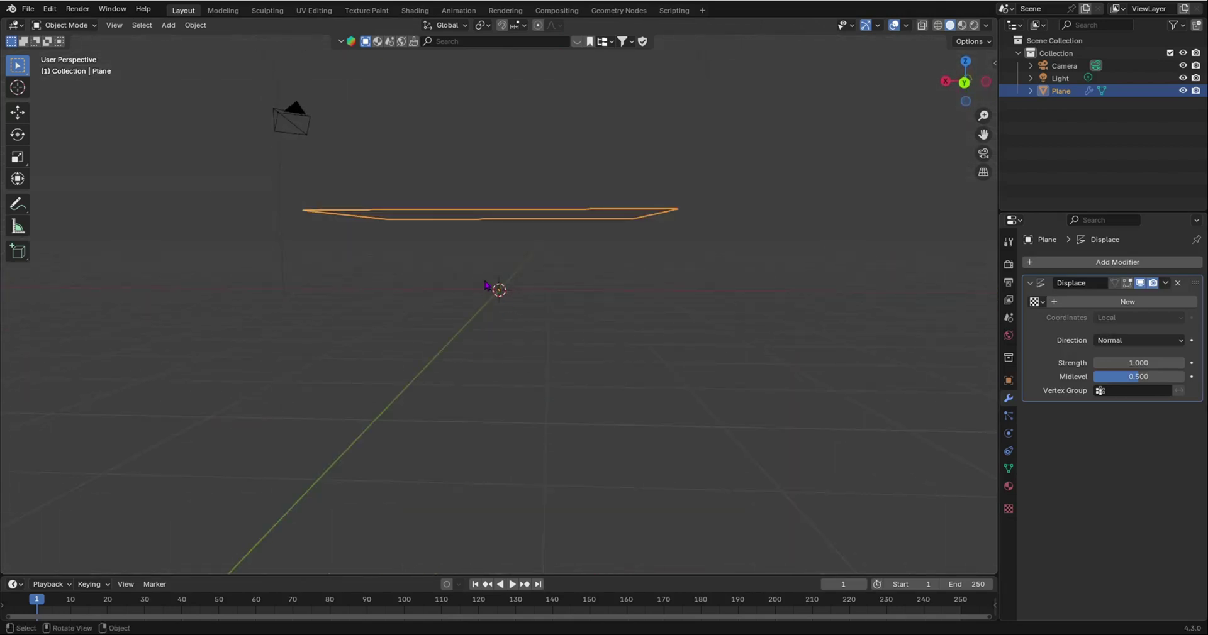
pyautogui.moveTo(538, 231); pyautogui.dragTo(744, 300, button='middle')
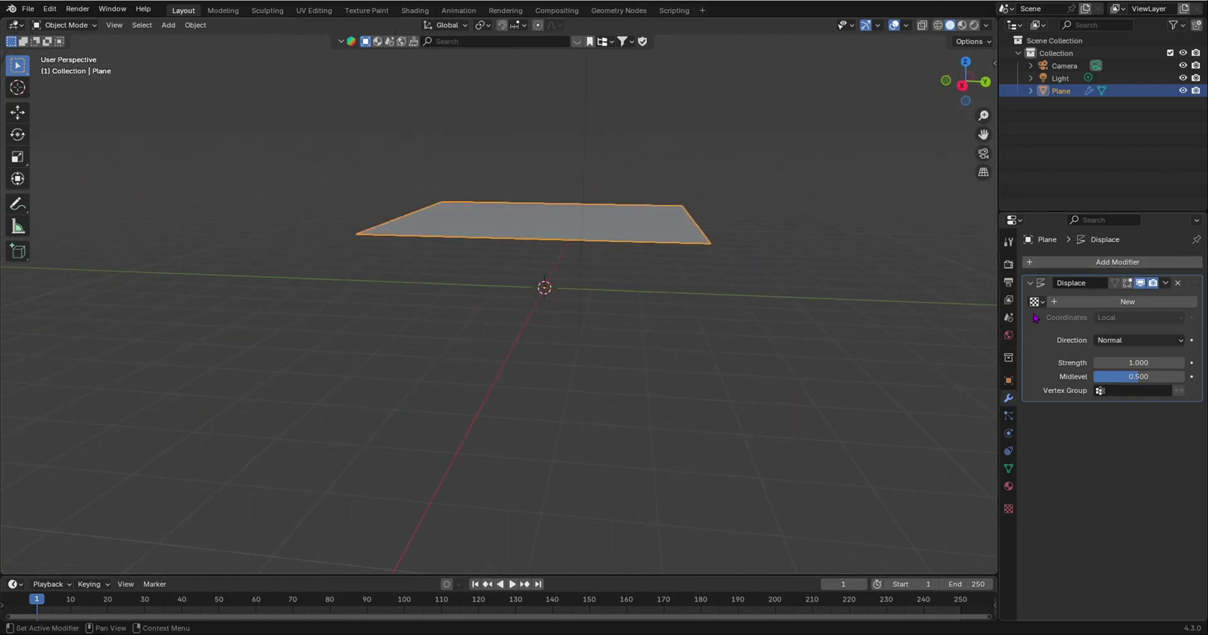
pyautogui.moveTo(830, 264); pyautogui.dragTo(790, 261, button='middle')
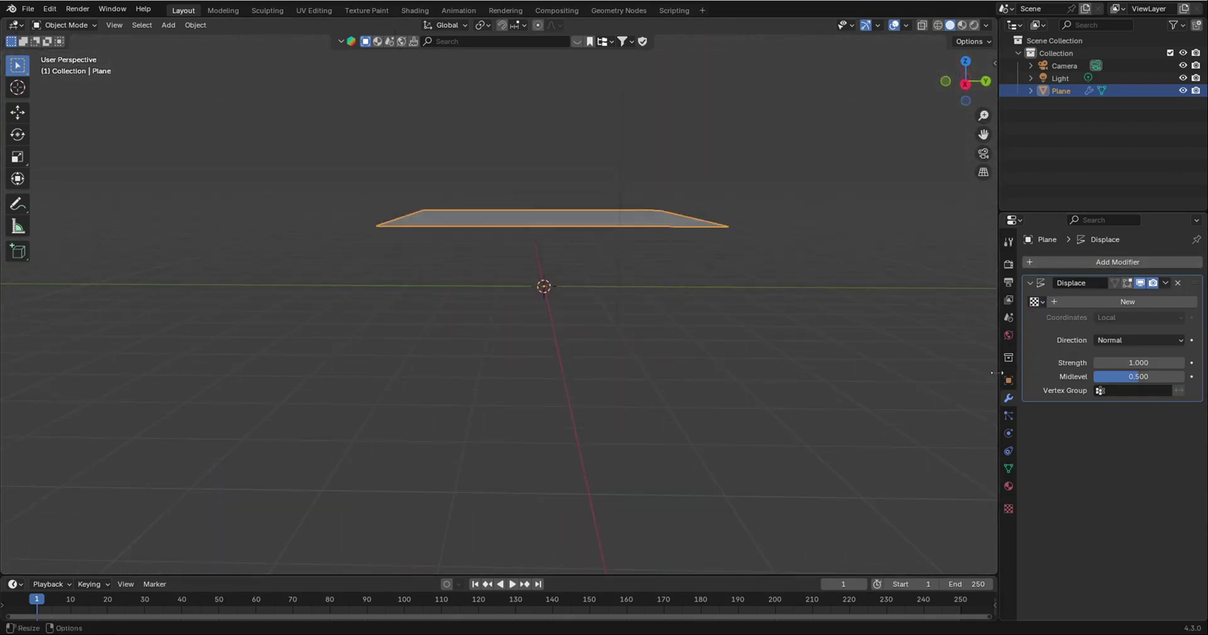
pyautogui.click(1011, 514)
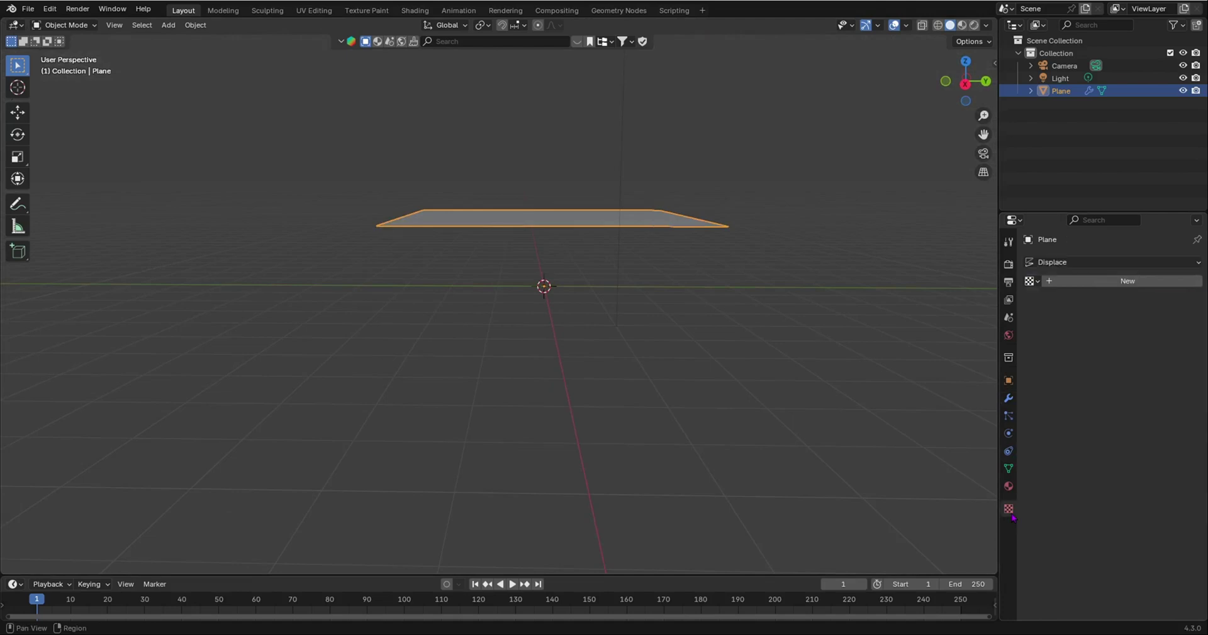
pyautogui.click(1164, 281)
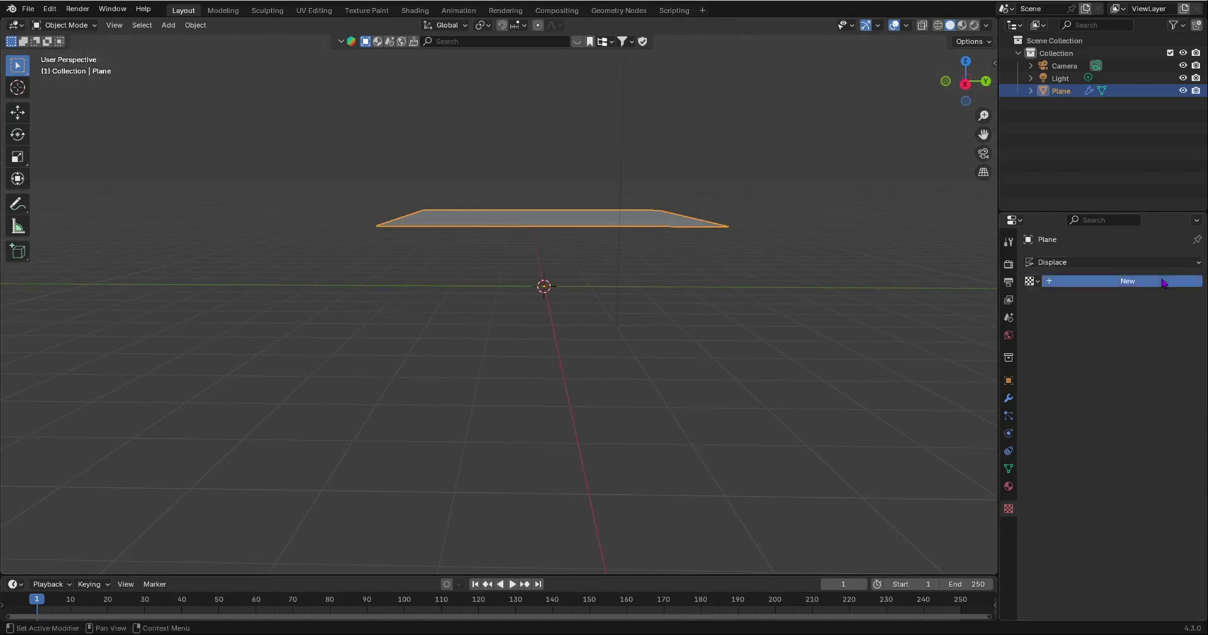
pyautogui.moveTo(665, 434); pyautogui.dragTo(619, 435, button='middle')
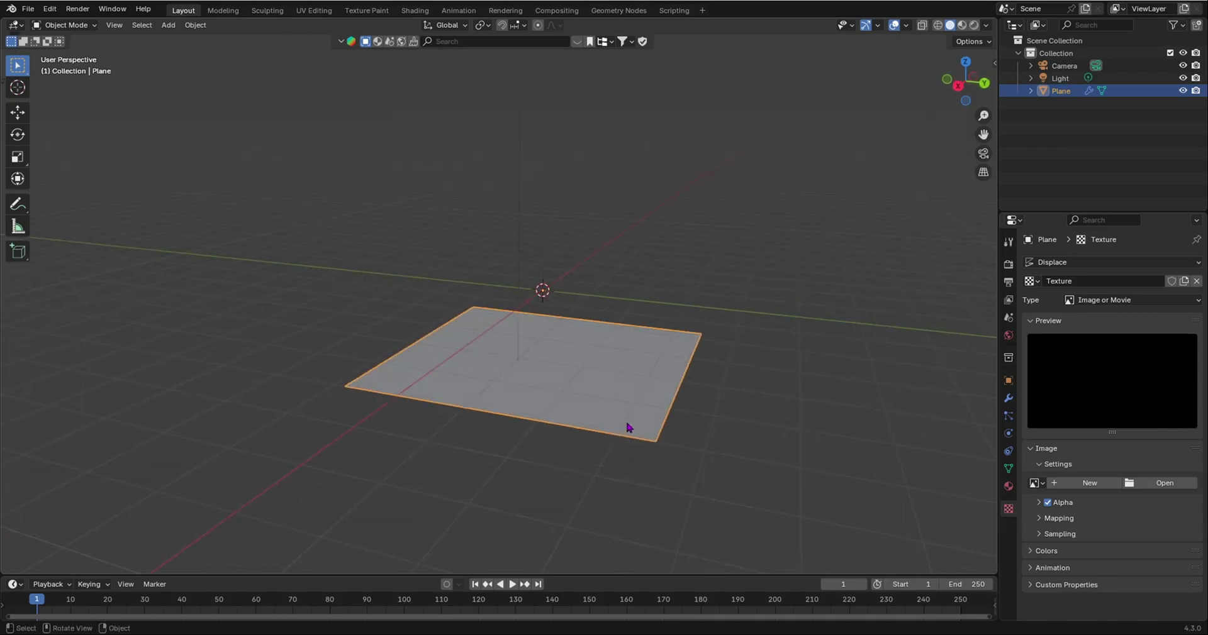
pyautogui.click(1180, 490)
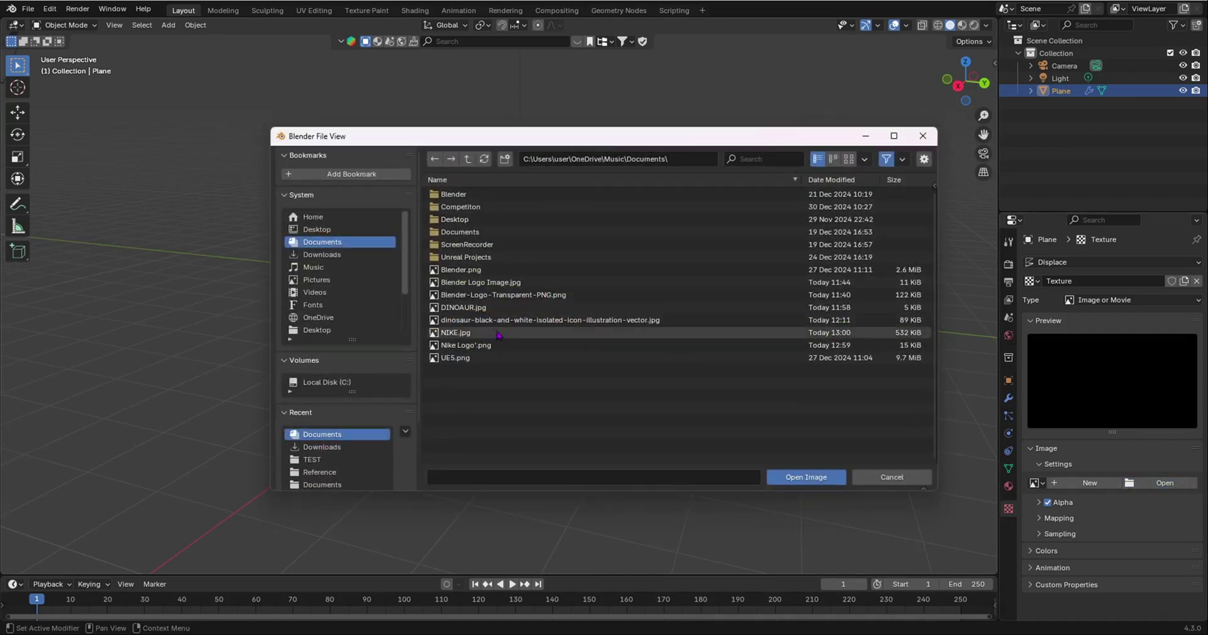
pyautogui.click(497, 336)
pyautogui.doubleClick(497, 335)
# - Examine the displaced swoosh shape on the plane from the side, above and below
pyautogui.moveTo(496, 329); pyautogui.dragTo(577, 337, button='middle')
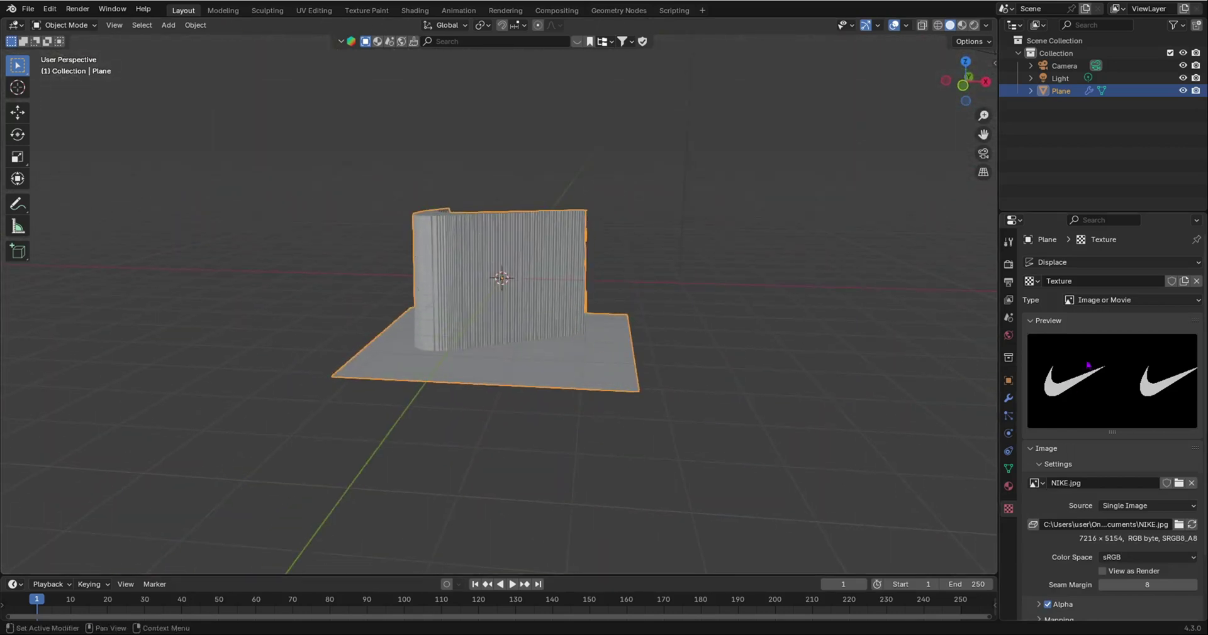
pyautogui.moveTo(660, 220); pyautogui.dragTo(566, 335, button='middle')
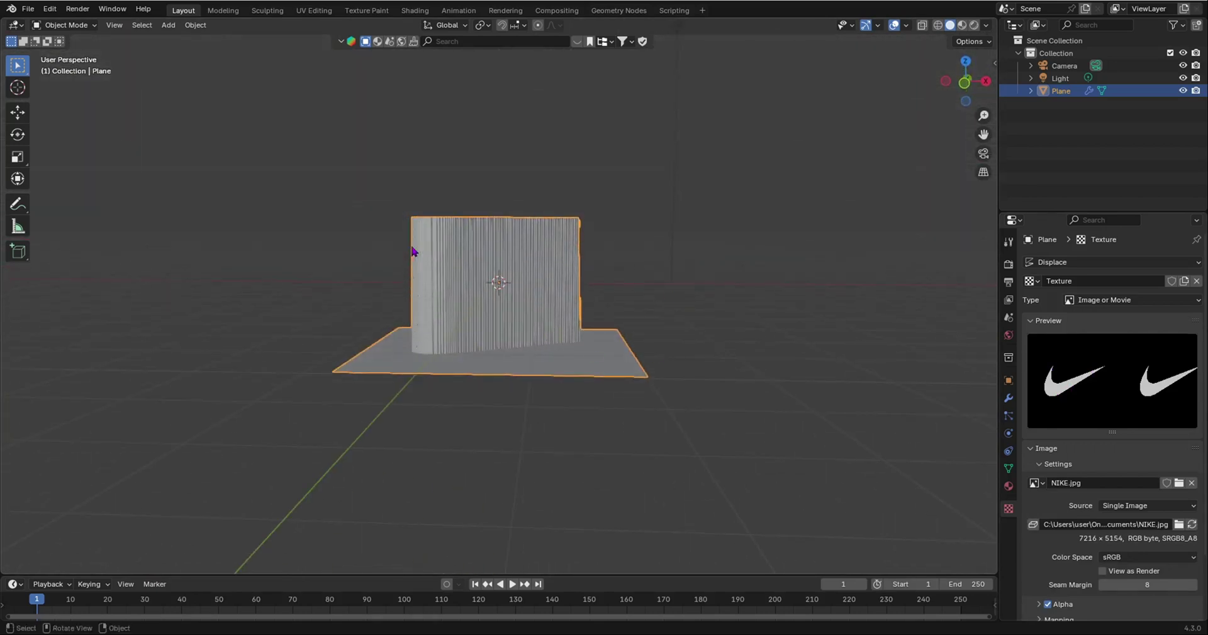
pyautogui.moveTo(387, 370); pyautogui.dragTo(590, 379, button='middle')
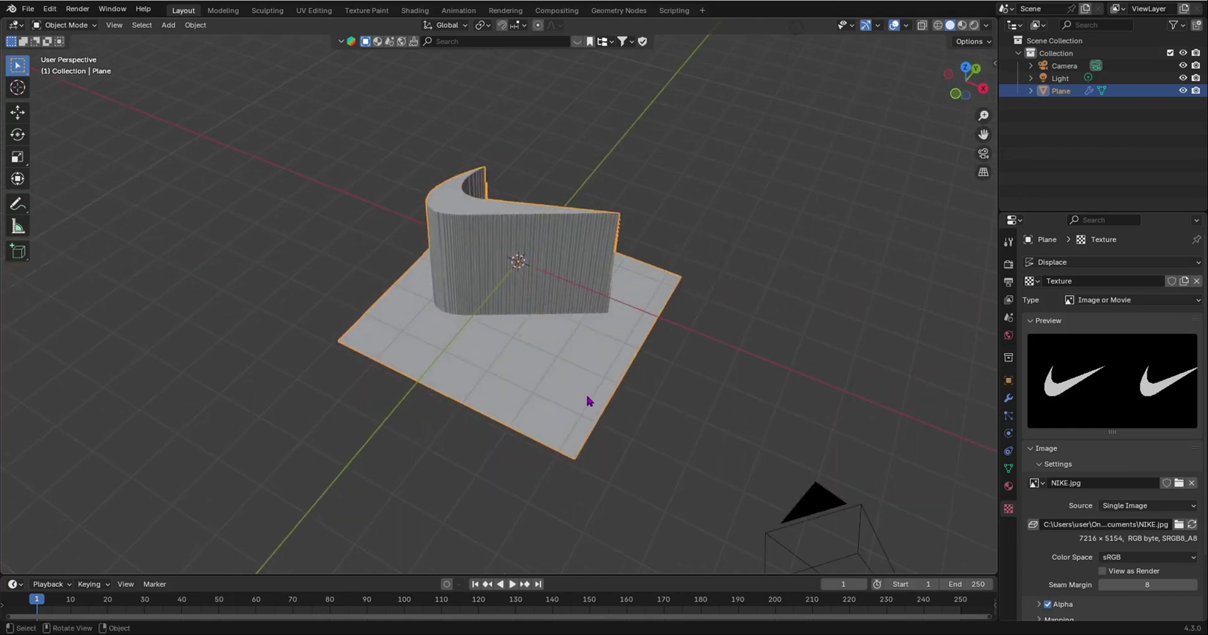
pyautogui.moveTo(564, 426); pyautogui.dragTo(568, 360, button='middle')
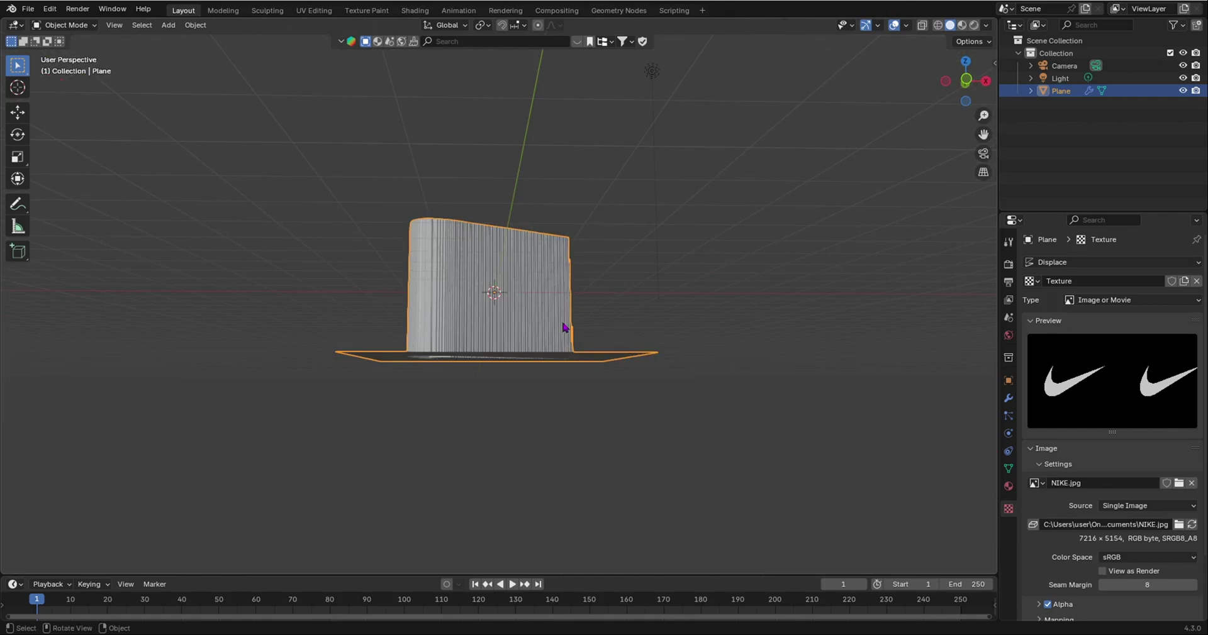
# - Set the strength of the plane's Displace modifier to 0.130
pyautogui.moveTo(565, 327); pyautogui.dragTo(594, 357, button='middle')
pyautogui.scroll(-3, 573, 381)
pyautogui.scroll(1, 578, 386)
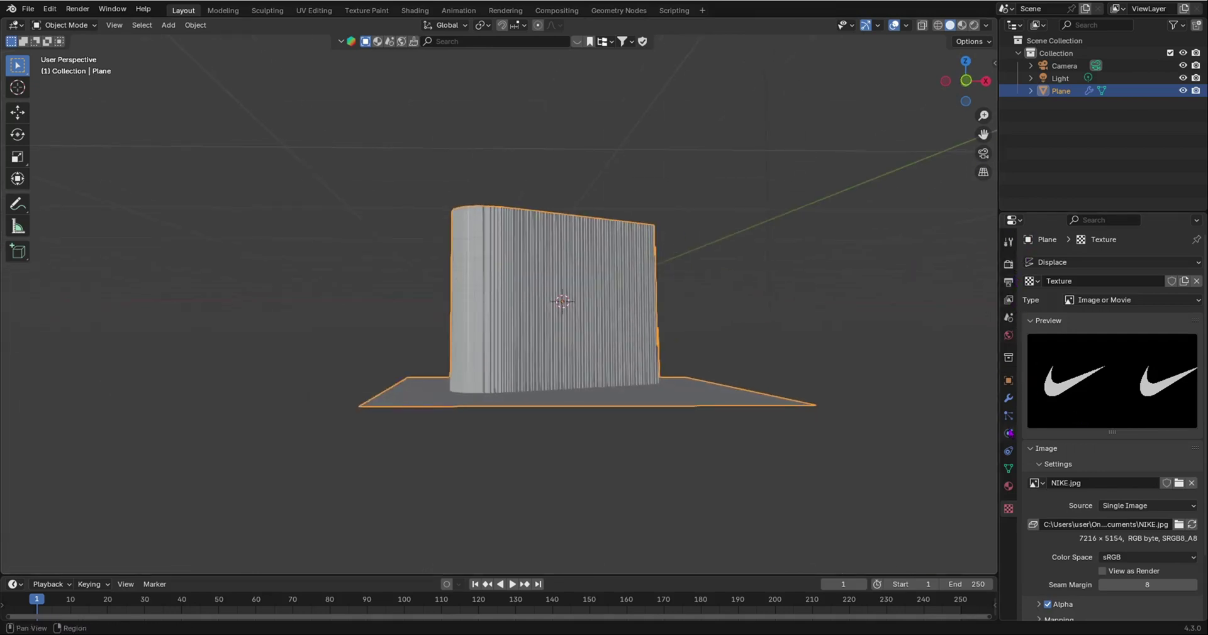
pyautogui.click(1008, 399)
pyautogui.moveTo(1158, 362); pyautogui.dragTo(816, 387)
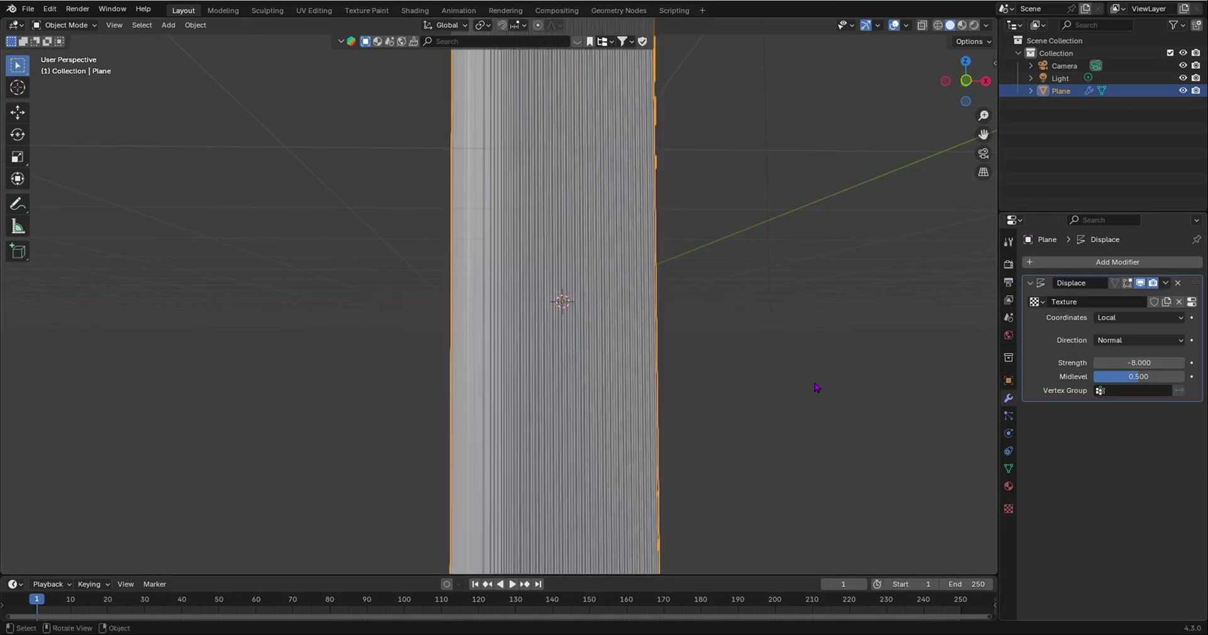
pyautogui.moveTo(1139, 363); pyautogui.dragTo(1171, 363)
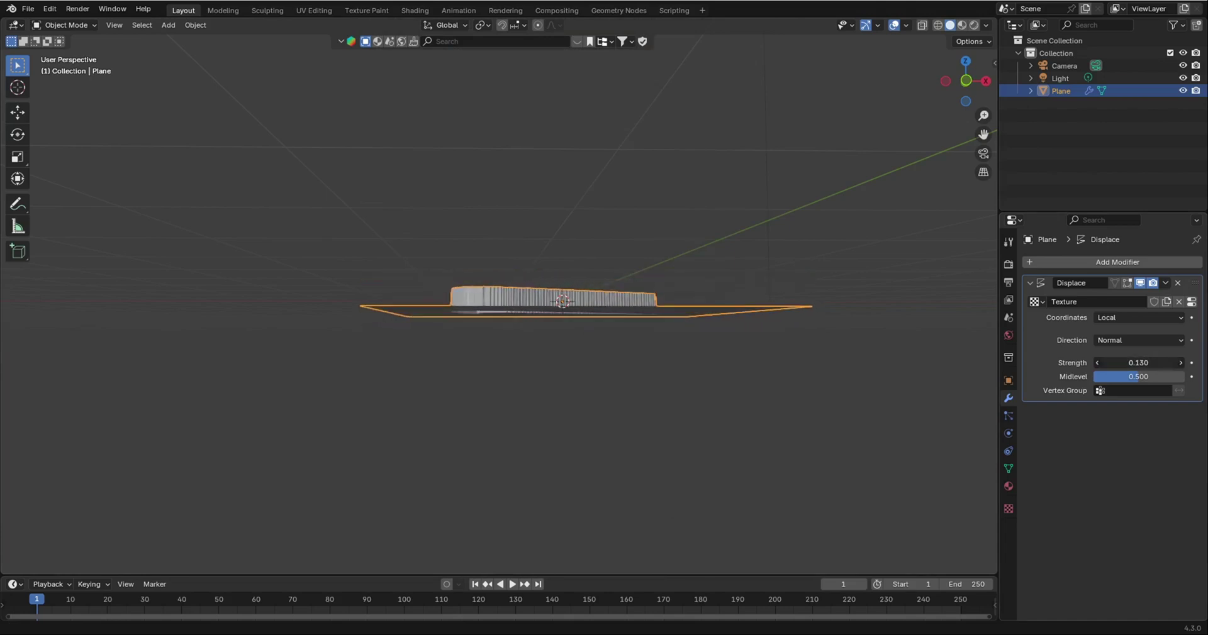
# - Apply the Displace modifier to the plane's mesh and check the raised swoosh from the front
pyautogui.moveTo(566, 302); pyautogui.dragTo(629, 340, button='middle')
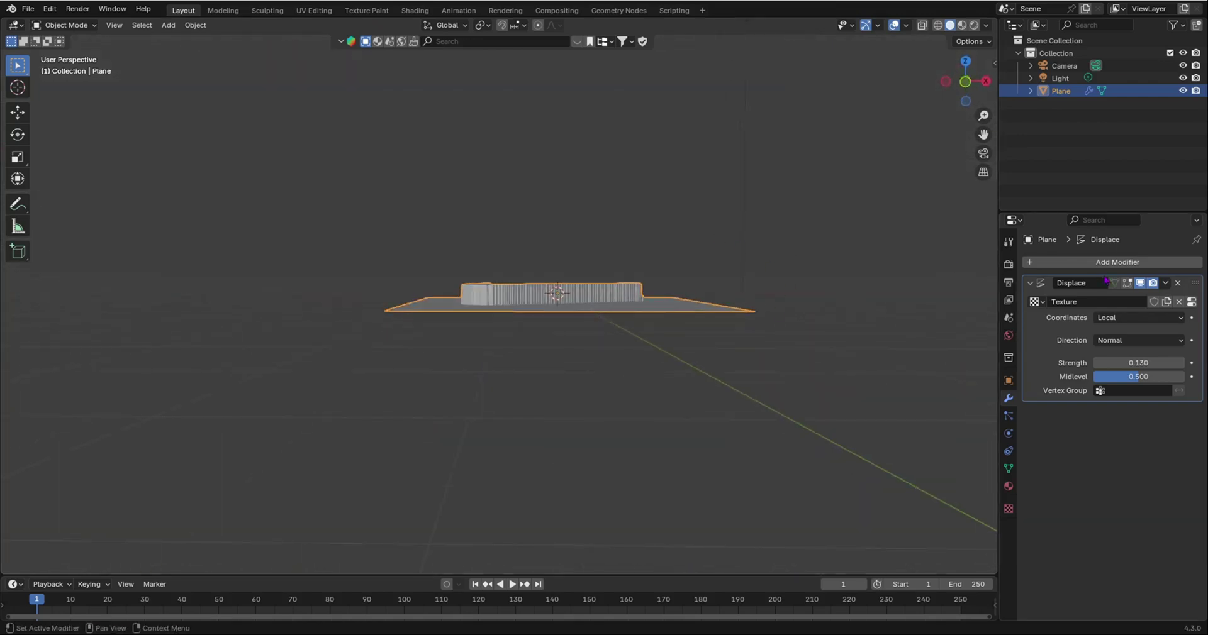
pyautogui.click(1165, 282)
pyautogui.click(1107, 302)
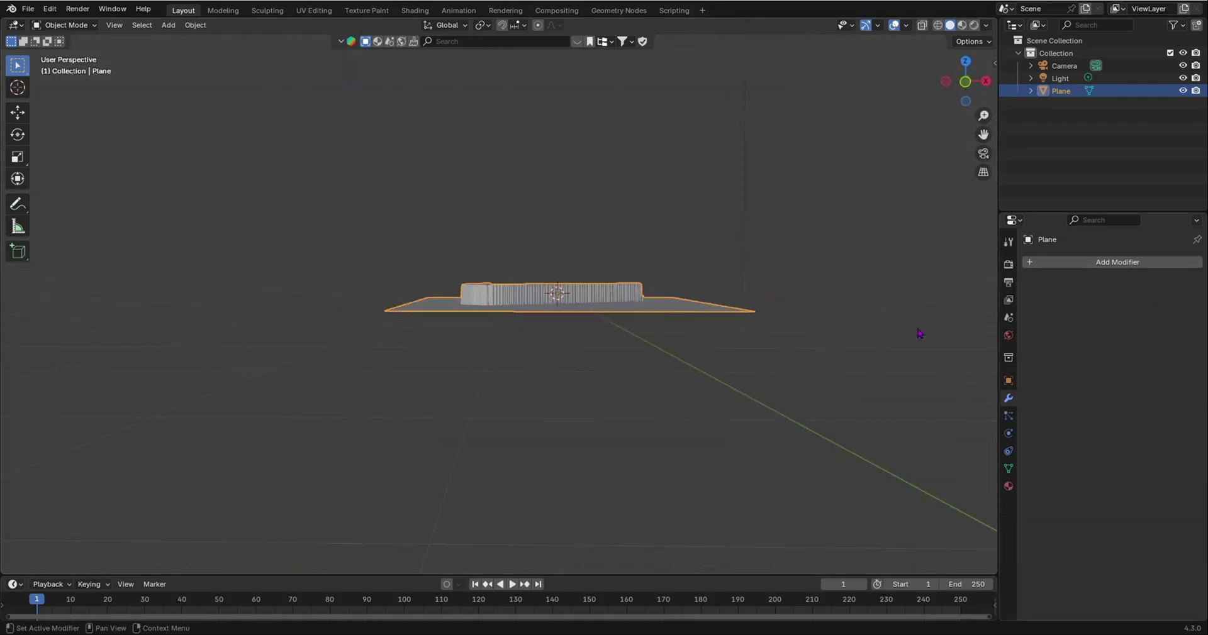
pyautogui.moveTo(497, 353); pyautogui.dragTo(491, 319, button='middle')
pyautogui.press('KP_1')
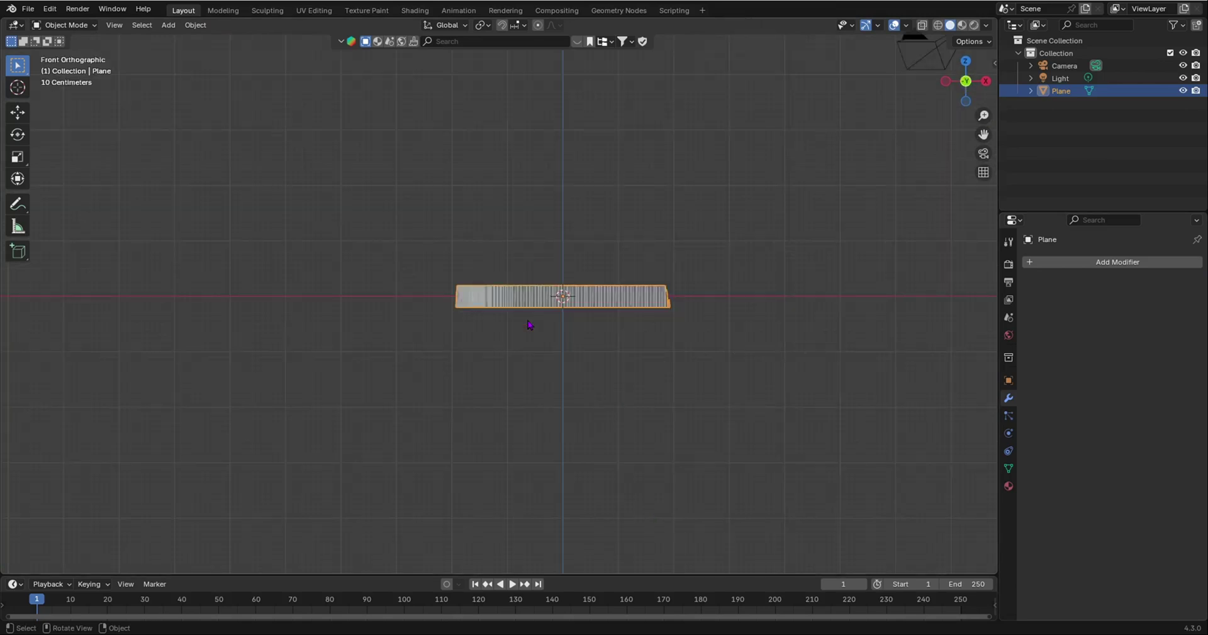
pyautogui.moveTo(623, 277); pyautogui.dragTo(622, 289, button='middle')
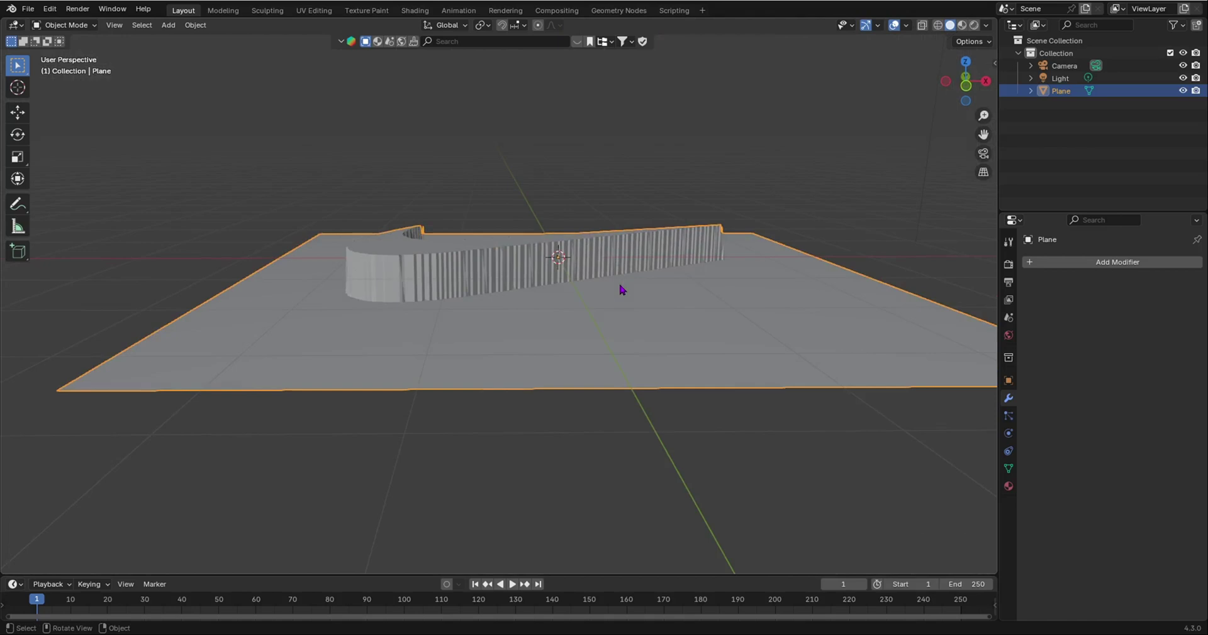
# - In Edit Mode with wireframe shading, delete the vertices of the flat base from the front view, keeping the swoosh's top surface
pyautogui.press('Tab')
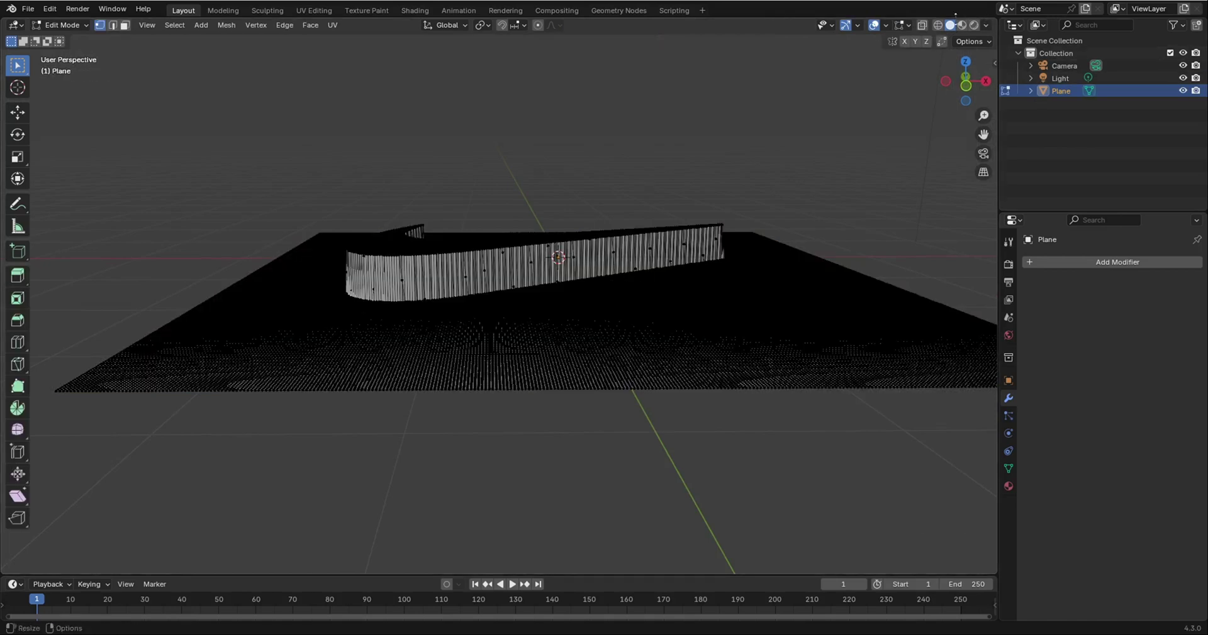
pyautogui.click(941, 27)
pyautogui.press('KP_1')
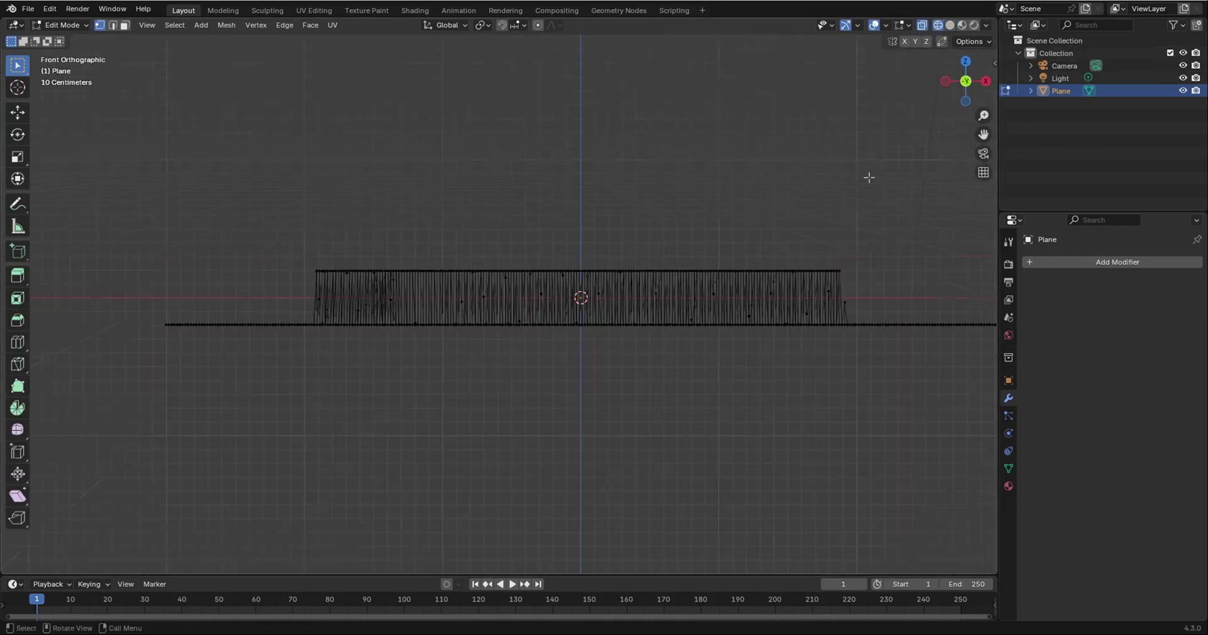
pyautogui.scroll(-3, 489, 246)
pyautogui.scroll(2, 491, 247)
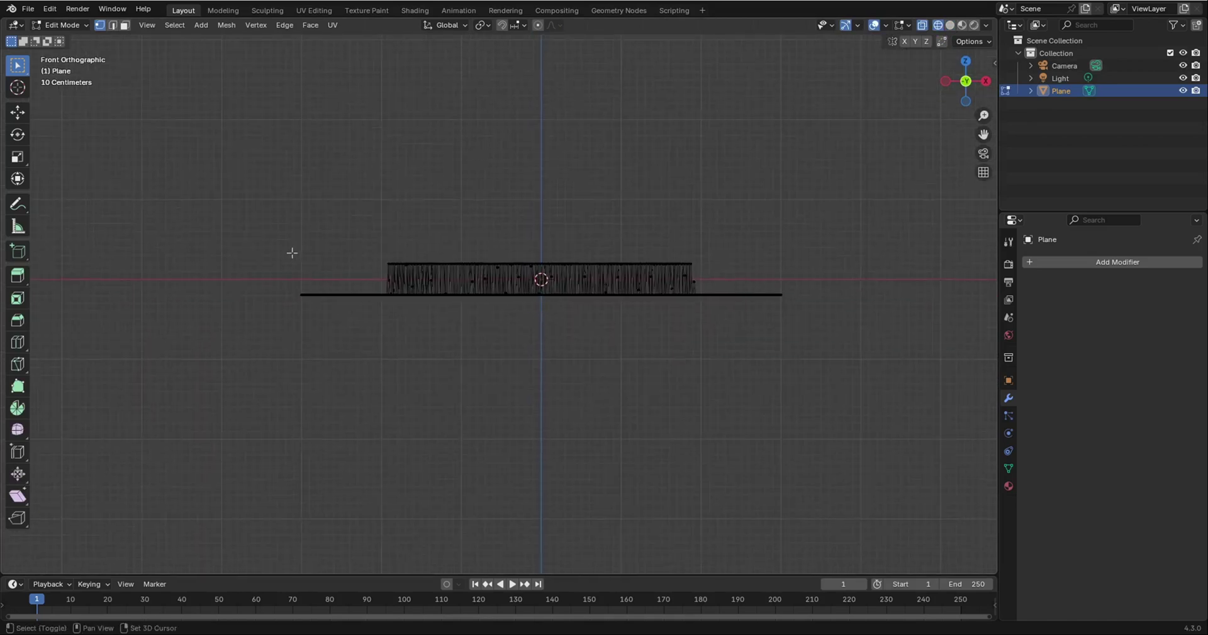
pyautogui.moveTo(270, 277); pyautogui.dragTo(823, 345)
pyautogui.scroll(3, 688, 306)
pyautogui.press('x')
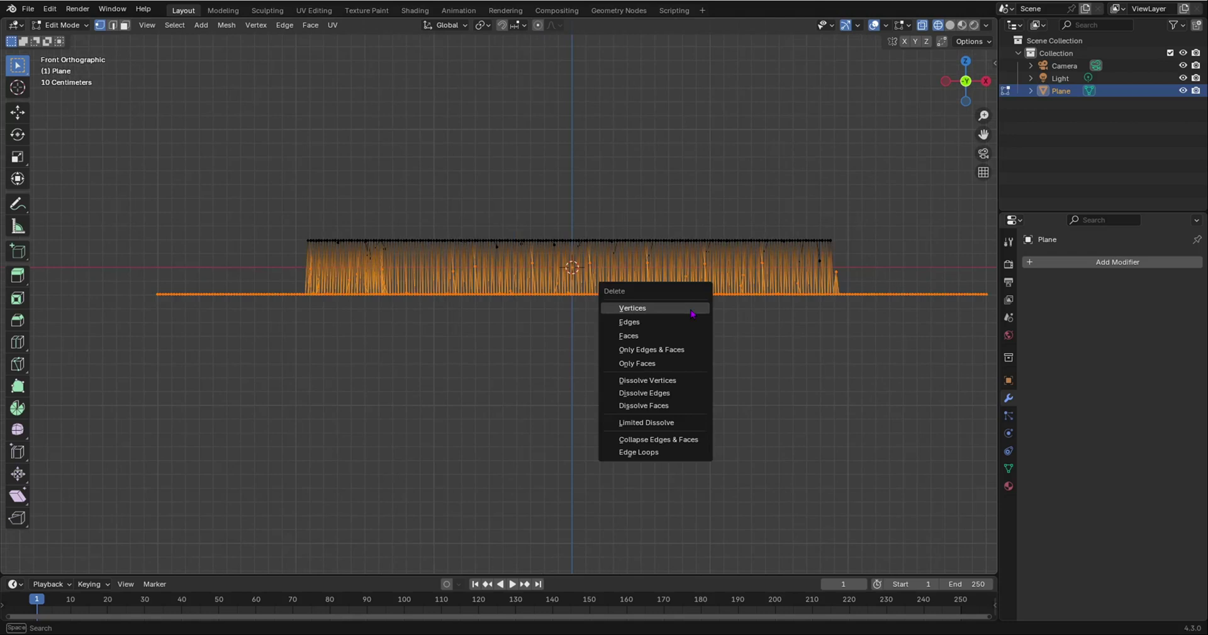
pyautogui.click(694, 310)
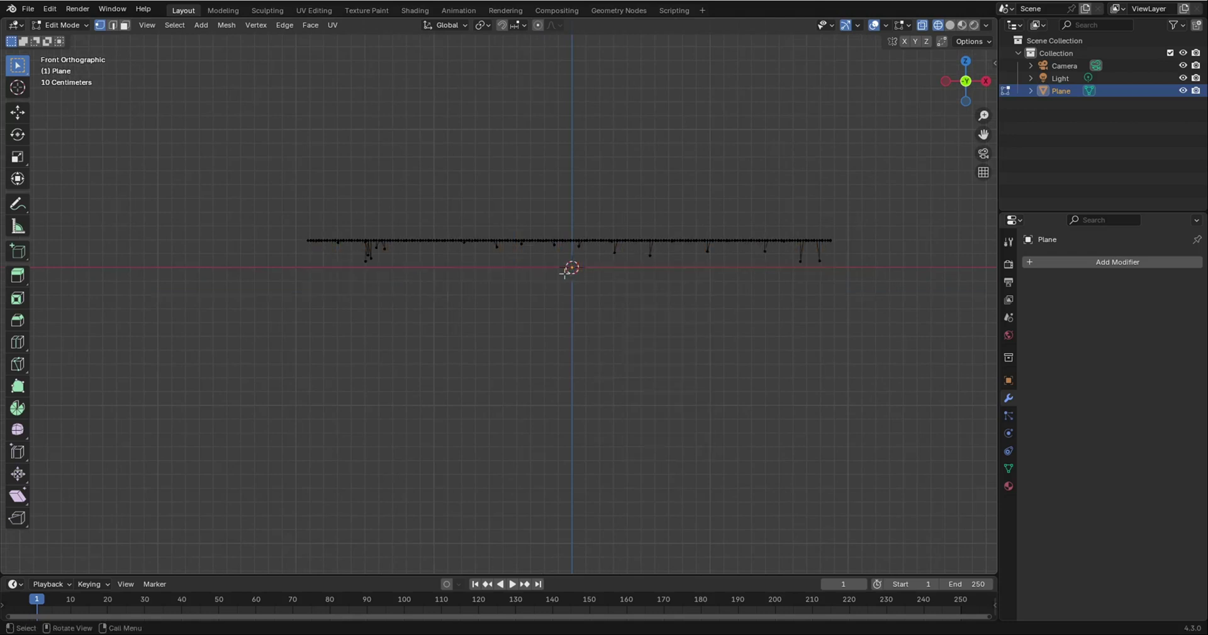
# - Flatten all remaining swoosh vertices by scaling them to 0 along Z, and return to Object Mode
pyautogui.moveTo(564, 272); pyautogui.dragTo(615, 263, button='middle')
pyautogui.press('KP_1')
pyautogui.scroll(5, 602, 244)
pyautogui.keyDown('shift'); pyautogui.moveTo(321, 324); pyautogui.dragTo(414, 342, button='middle'); pyautogui.keyUp('shift')
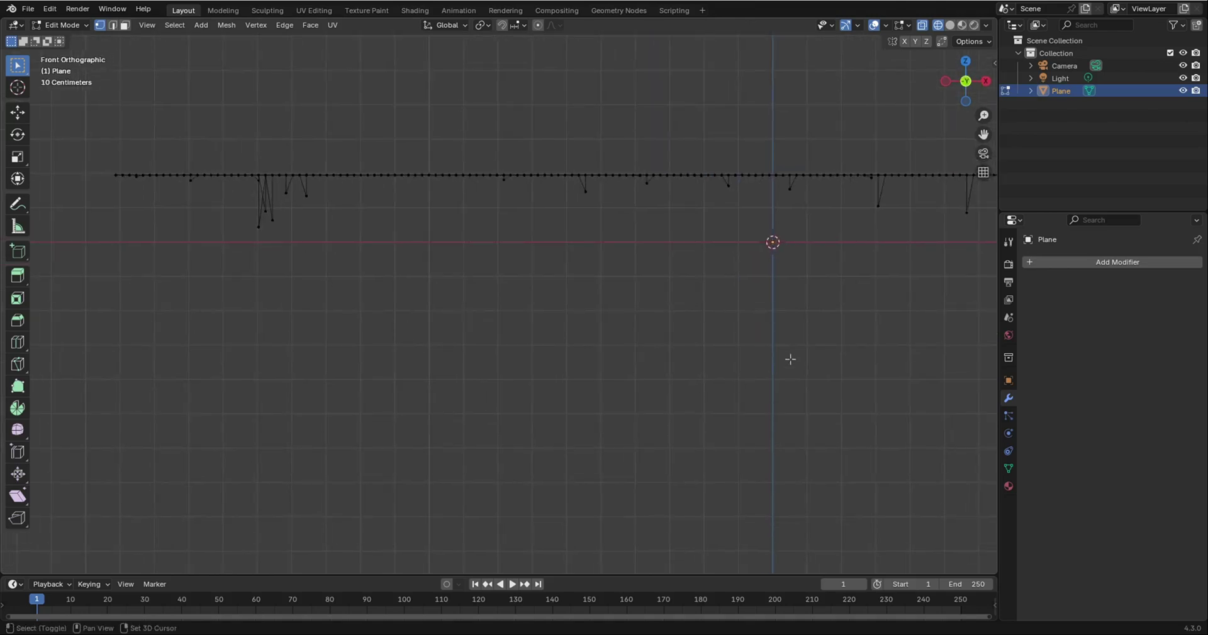
pyautogui.keyDown('shift'); pyautogui.moveTo(790, 359); pyautogui.dragTo(453, 474, button='middle'); pyautogui.keyUp('shift')
pyautogui.scroll(-4, 484, 477)
pyautogui.scroll(2, 565, 371)
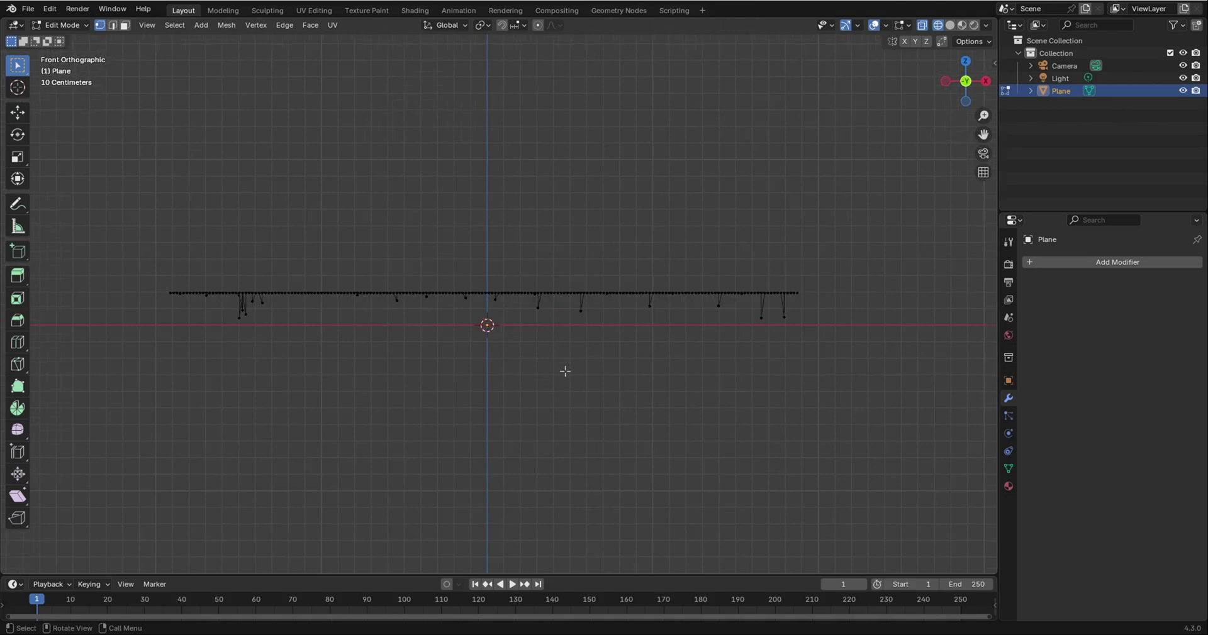
pyautogui.press('a')
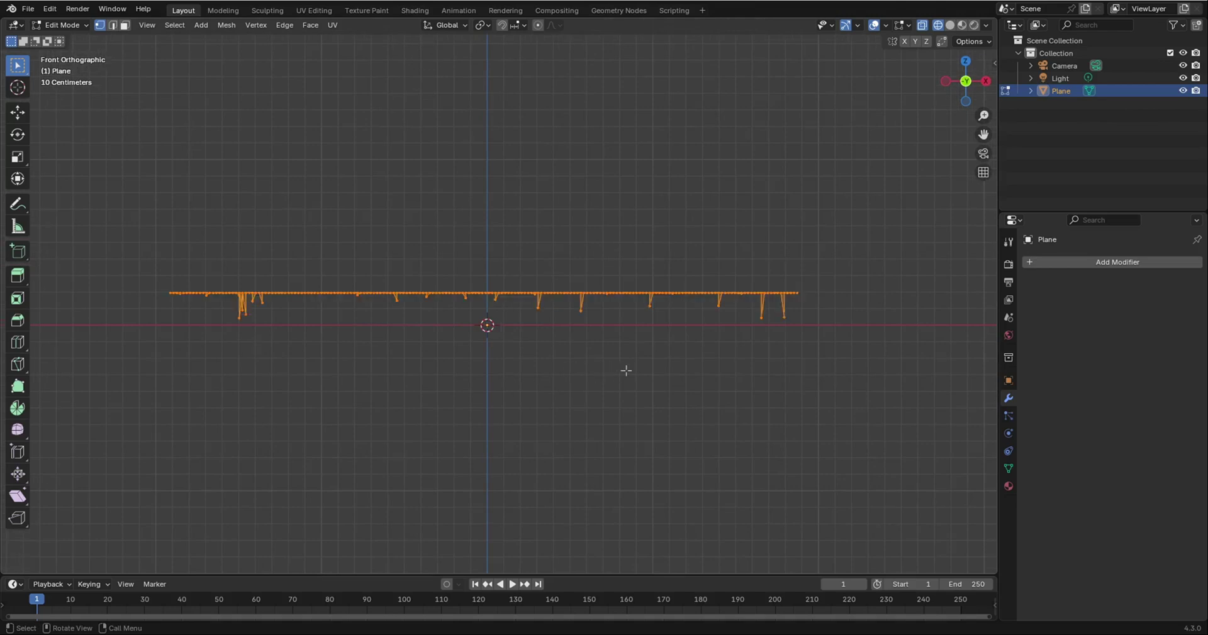
pyautogui.moveTo(524, 325)
pyautogui.mouseDown(button='middle')
pyautogui.moveTo(513, 385)
pyautogui.moveTo(528, 313)
pyautogui.mouseUp(button='middle')
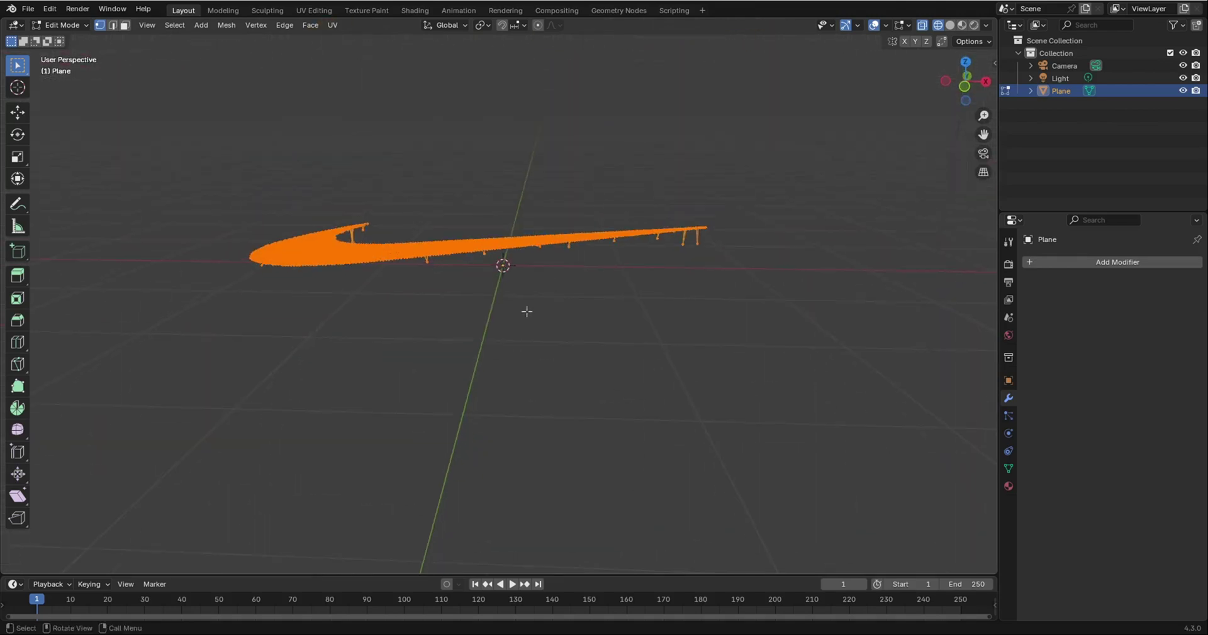
pyautogui.press('KP_1')
pyautogui.press('s')
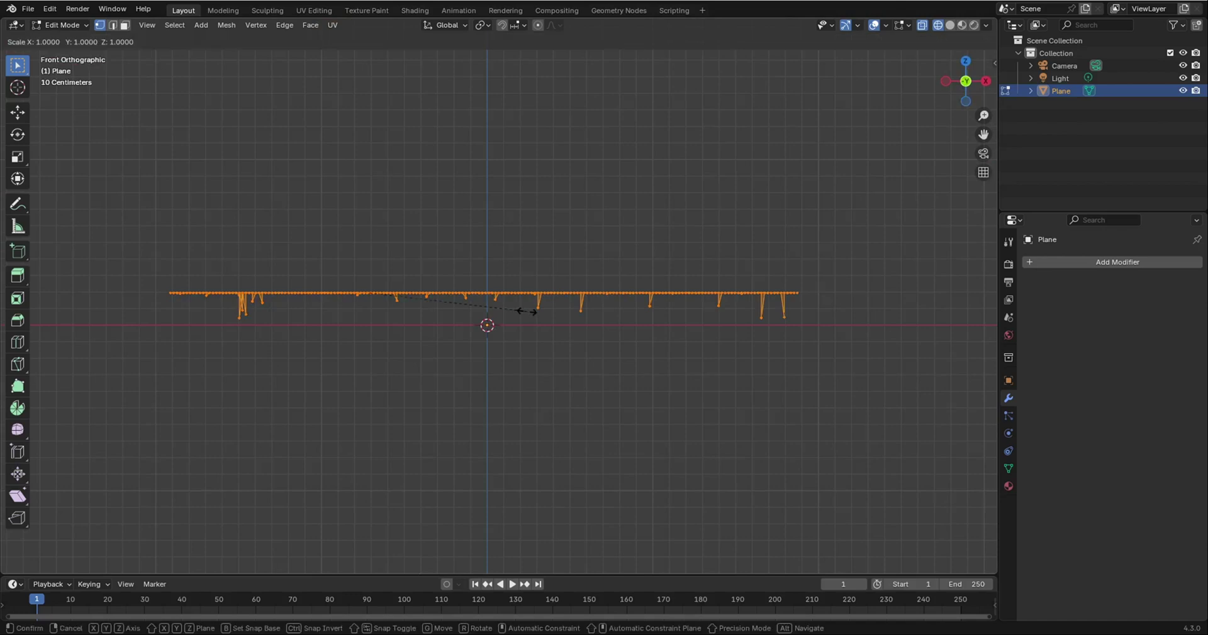
pyautogui.write('z')
pyautogui.write('0')
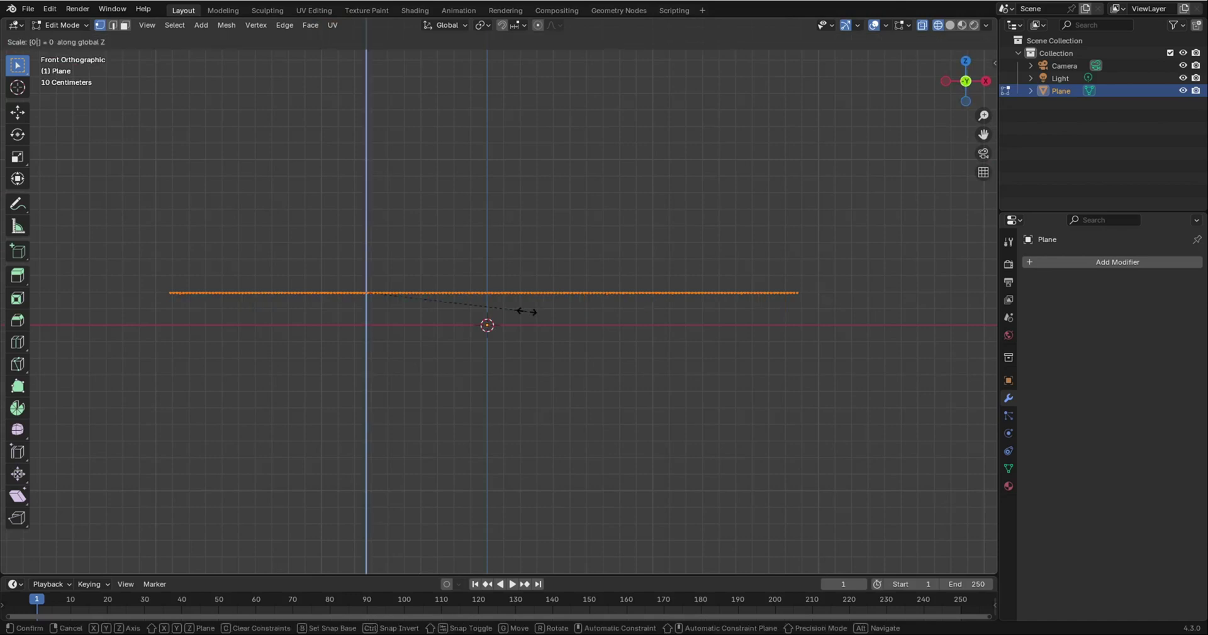
pyautogui.press('Return')
pyautogui.moveTo(526, 313); pyautogui.dragTo(449, 407, button='middle')
pyautogui.press('Tab')
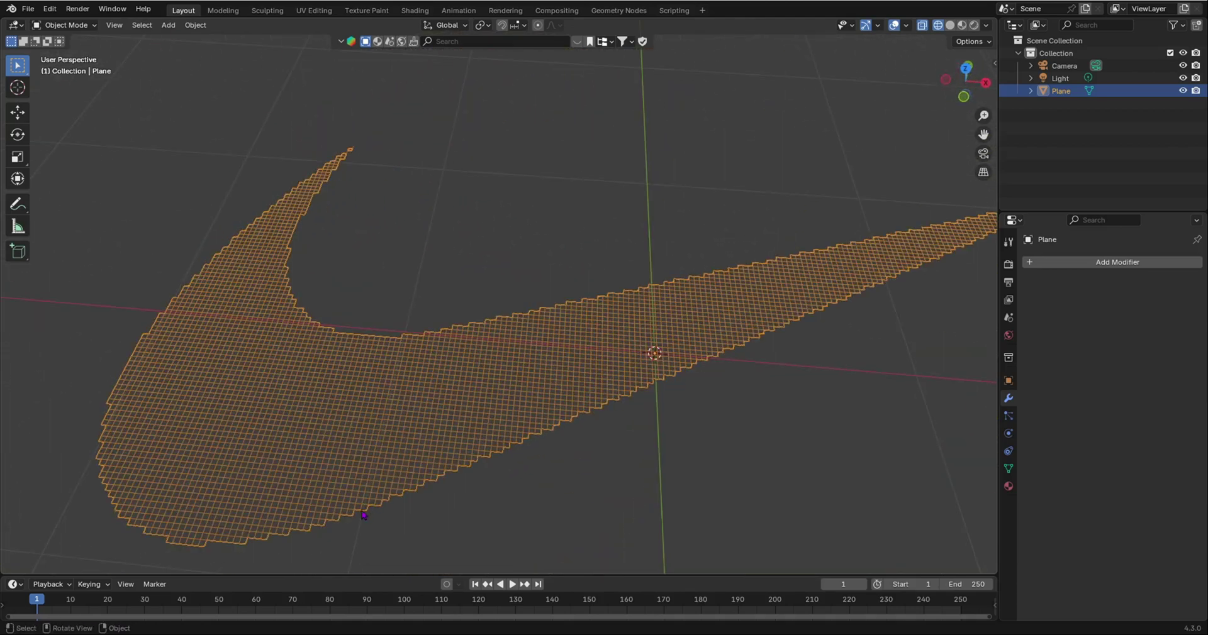
# - Deselect the swoosh, switch the viewport to solid shading and examine its stepped outline
pyautogui.keyDown('ctrl'); pyautogui.moveTo(364, 516); pyautogui.dragTo(463, 351, button='middle'); pyautogui.keyUp('ctrl')
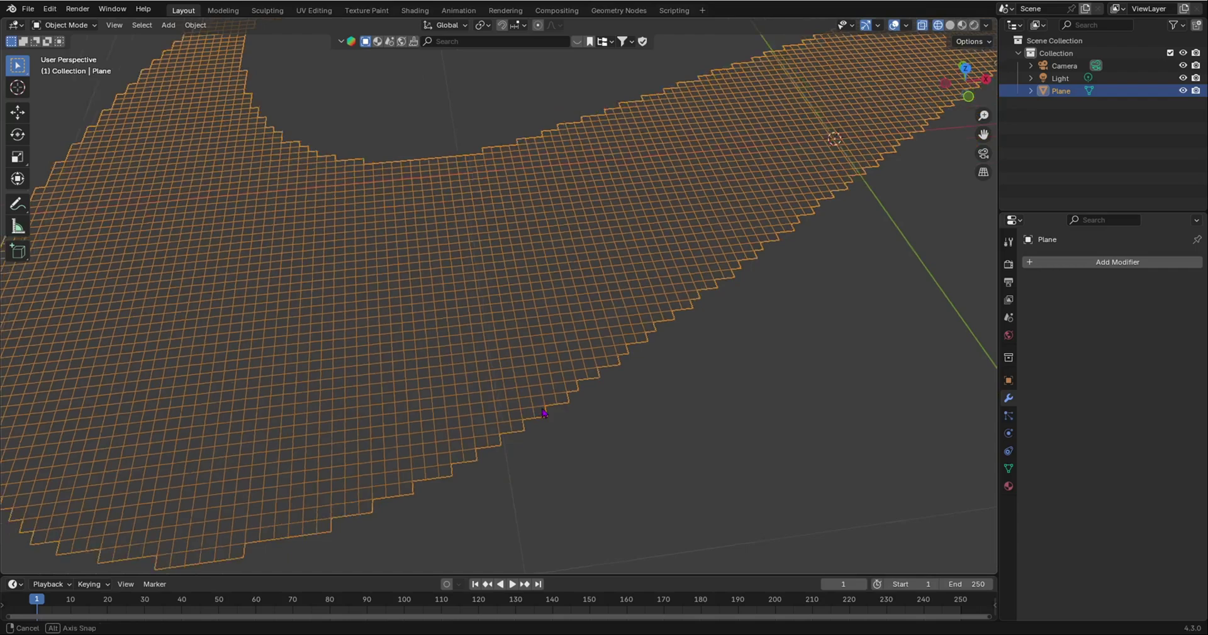
pyautogui.moveTo(544, 414); pyautogui.dragTo(463, 470, button='middle')
pyautogui.click(663, 445)
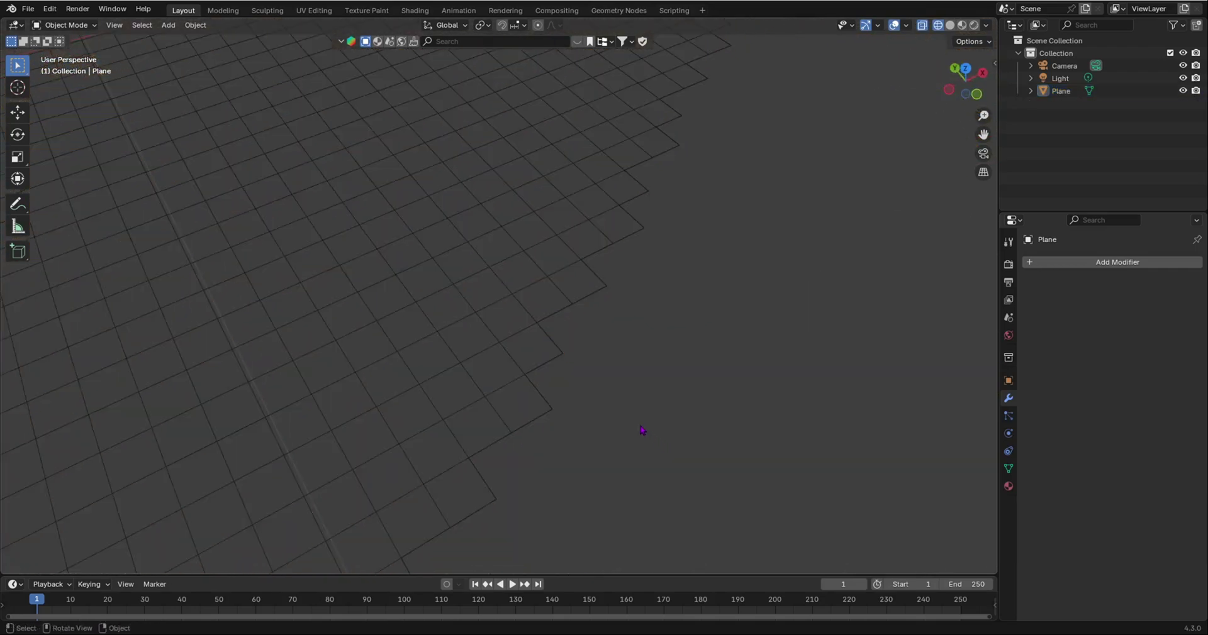
pyautogui.scroll(-4, 629, 445)
pyautogui.click(951, 25)
pyautogui.scroll(-7, 639, 307)
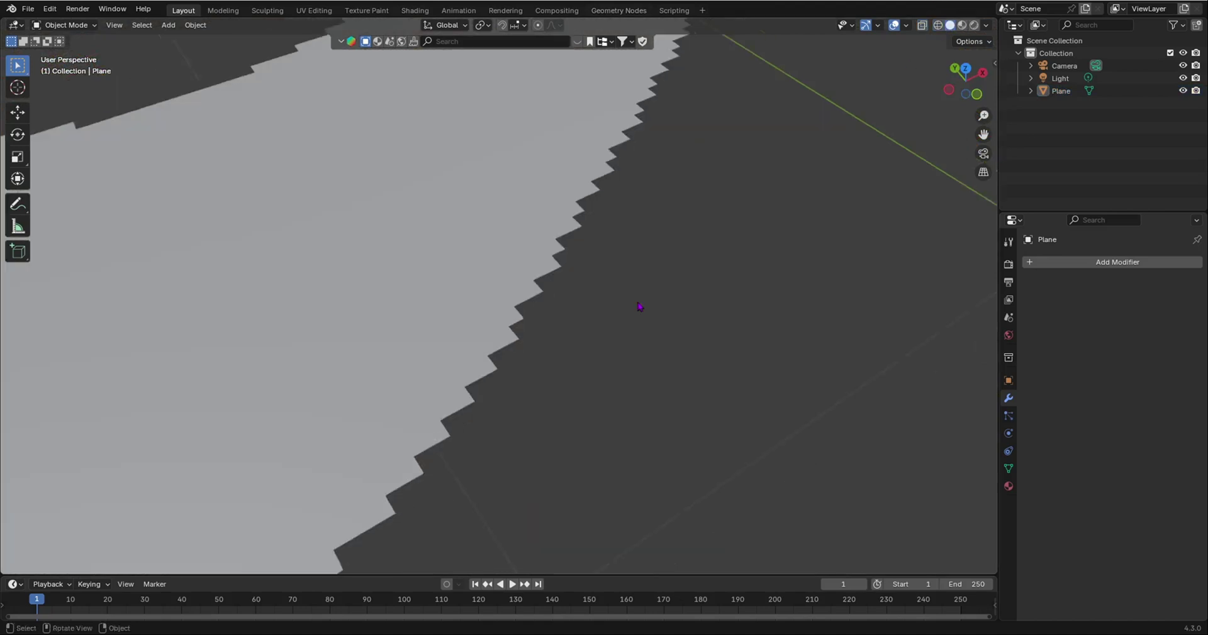
pyautogui.moveTo(602, 323); pyautogui.dragTo(497, 342, button='middle')
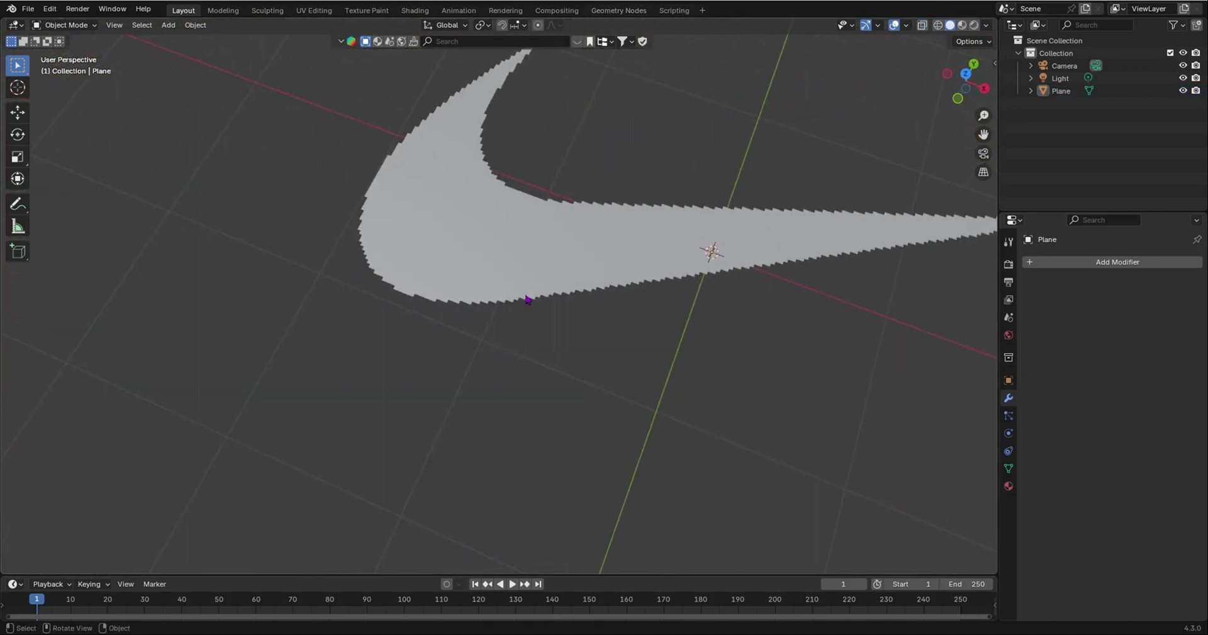
pyautogui.keyDown('shift'); pyautogui.moveTo(775, 295); pyautogui.dragTo(363, 378, button='middle'); pyautogui.keyUp('shift')
pyautogui.moveTo(789, 301); pyautogui.dragTo(839, 344, button='middle')
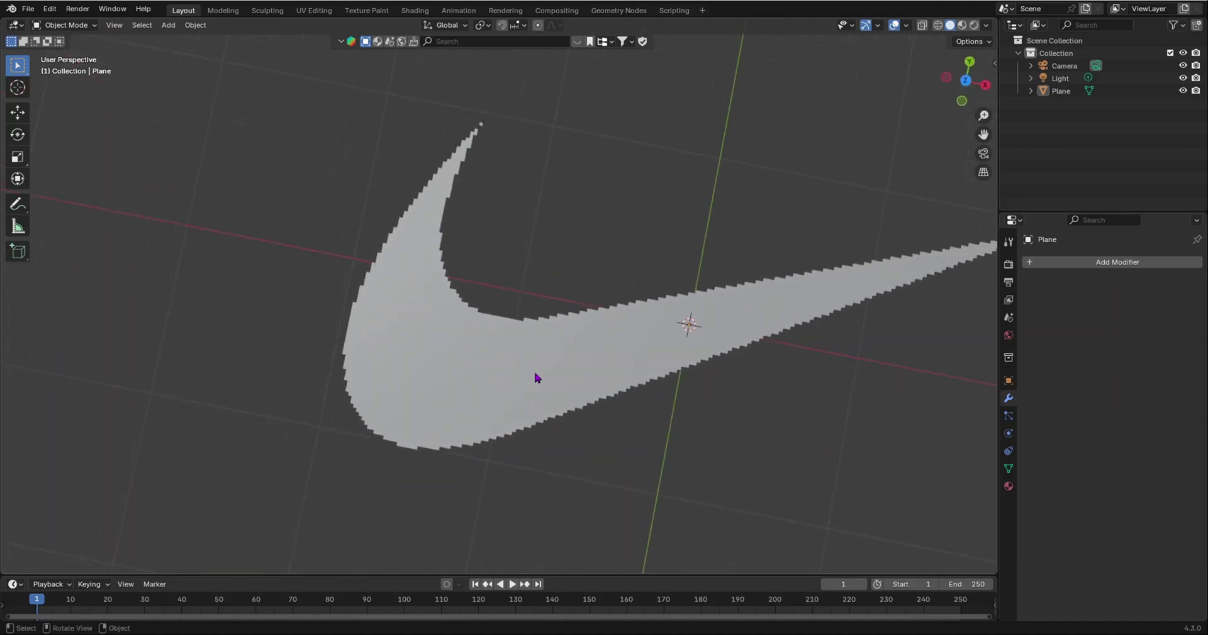
# - In Edit Mode, clear the selection and select the boundary edge loop around the swoosh
pyautogui.press('Tab')
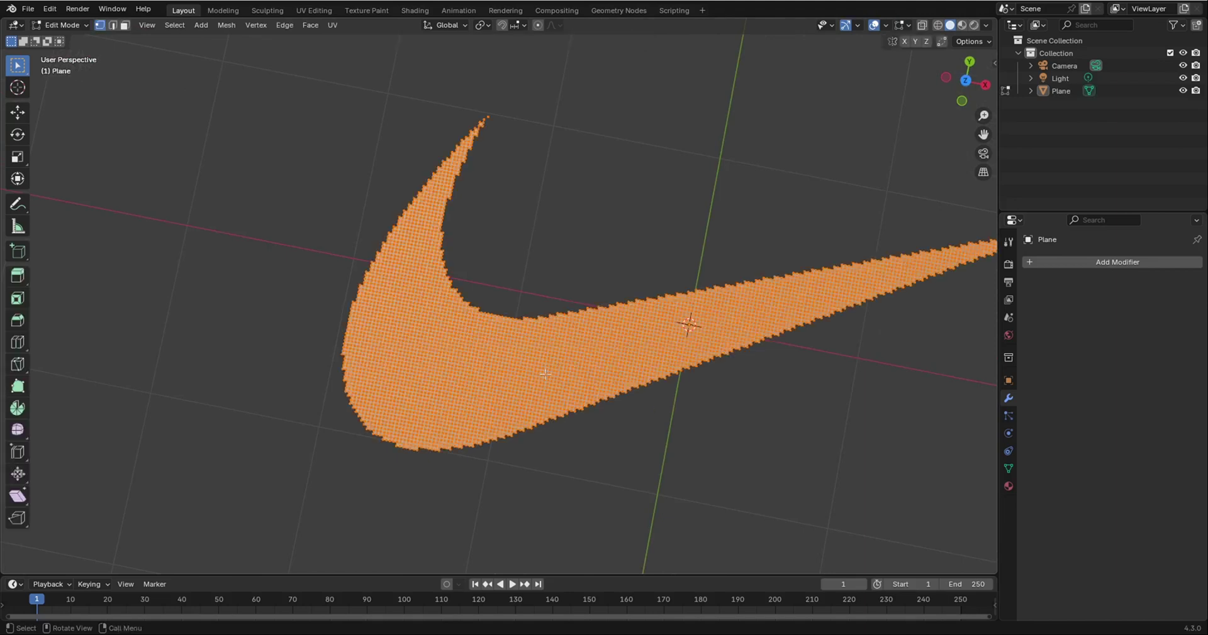
pyautogui.hotkey('alt', 'a')
pyautogui.press('a')
pyautogui.hotkey('alt', 'a')
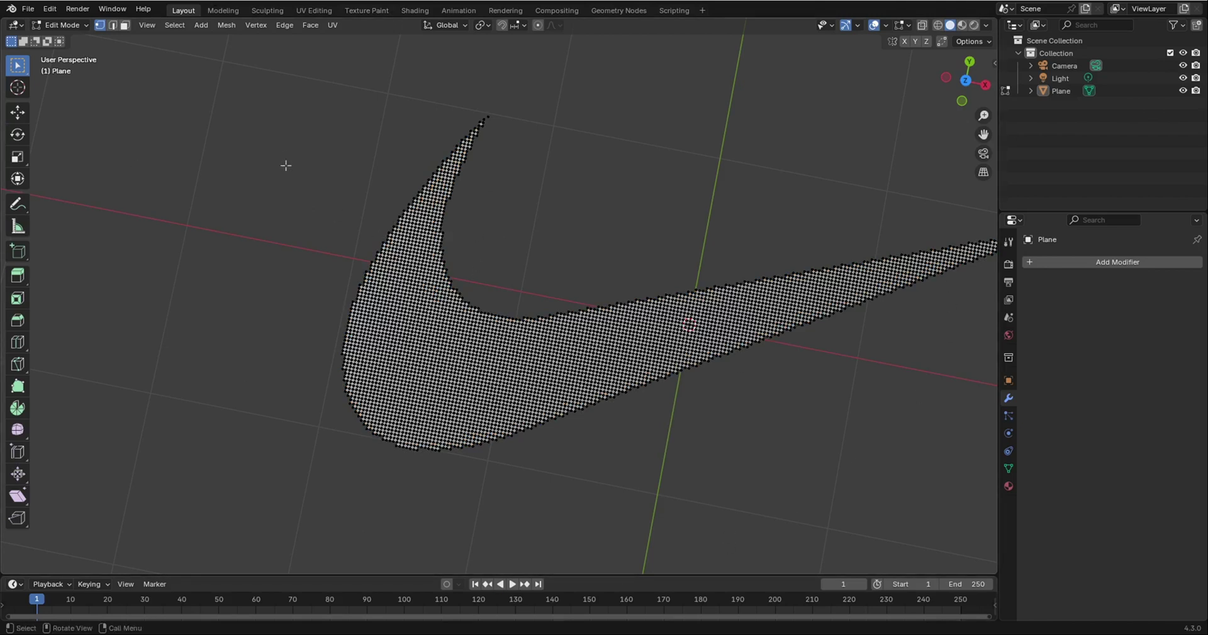
pyautogui.keyDown('alt'); pyautogui.click(353, 294); pyautogui.keyUp('alt')
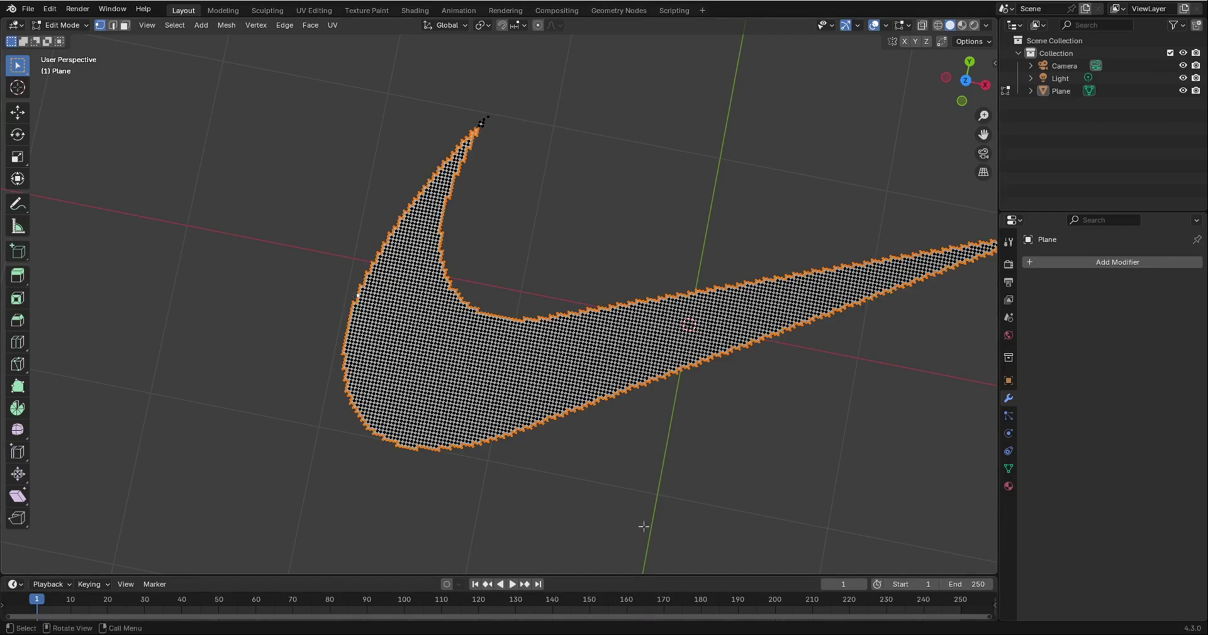
# - Inspect the selected boundary loop along the swoosh's outline from several angles and distances
pyautogui.scroll(-3, 634, 480)
pyautogui.scroll(3, 585, 441)
pyautogui.moveTo(573, 427); pyautogui.dragTo(628, 365, button='middle')
pyautogui.scroll(-2, 623, 368)
pyautogui.scroll(3, 547, 403)
pyautogui.moveTo(528, 412); pyautogui.dragTo(506, 384, button='middle')
pyautogui.scroll(-3, 510, 403)
pyautogui.keyDown('shift'); pyautogui.moveTo(523, 469); pyautogui.dragTo(522, 399, button='middle'); pyautogui.keyUp('shift')
pyautogui.moveTo(523, 399); pyautogui.dragTo(453, 402, button='middle')
pyautogui.scroll(4, 440, 403)
pyautogui.keyDown('shift'); pyautogui.moveTo(251, 409); pyautogui.dragTo(417, 314, button='middle'); pyautogui.keyUp('shift')
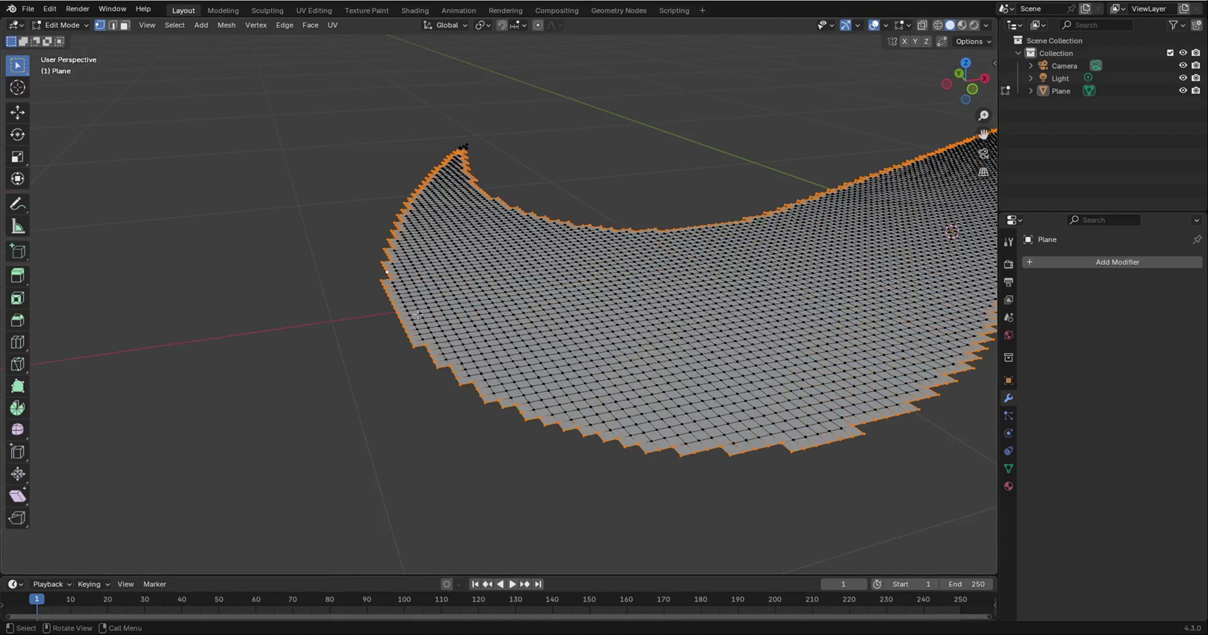
pyautogui.moveTo(698, 416); pyautogui.dragTo(402, 466, button='middle')
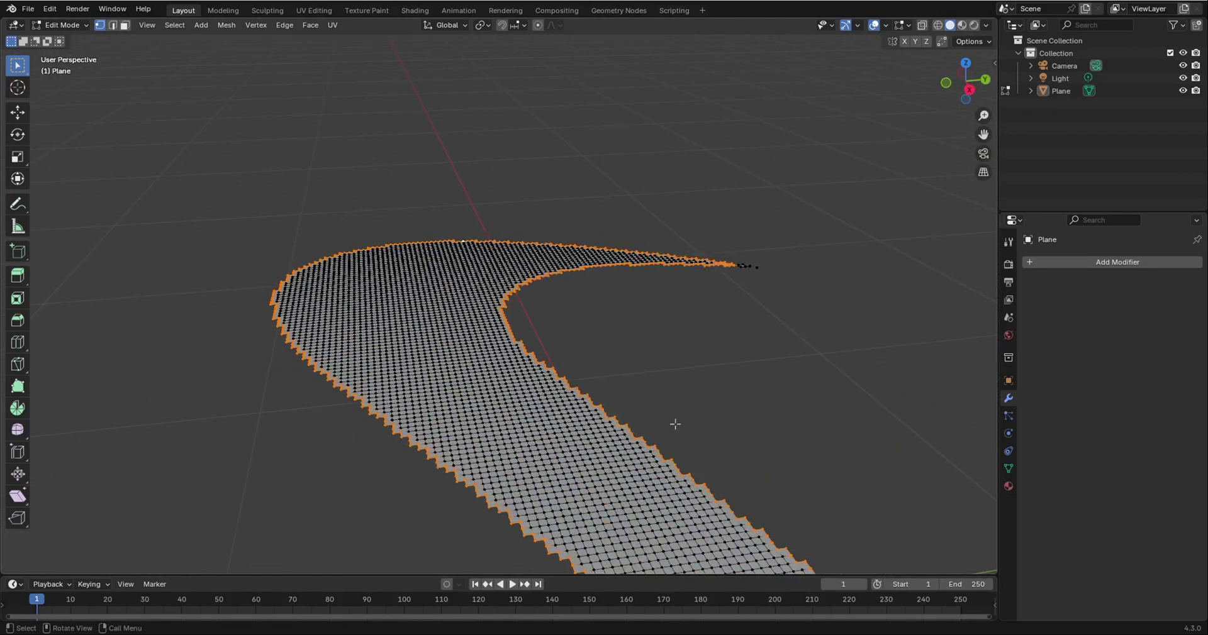
pyautogui.moveTo(675, 424); pyautogui.dragTo(446, 426, button='middle')
# - Duplicate the selected boundary loop about -0.45 m in X and -2.47 m in Y, and adjust the copy's position beside the swoosh
pyautogui.press('g')
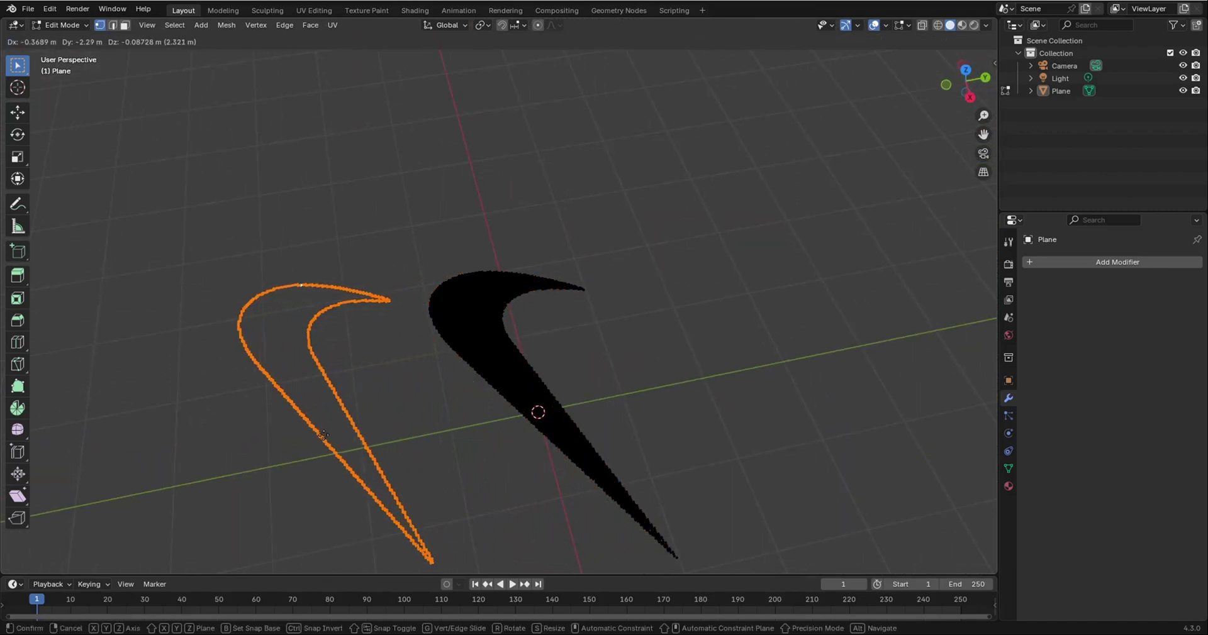
pyautogui.click(311, 434)
pyautogui.moveTo(312, 434); pyautogui.dragTo(554, 435, button='middle')
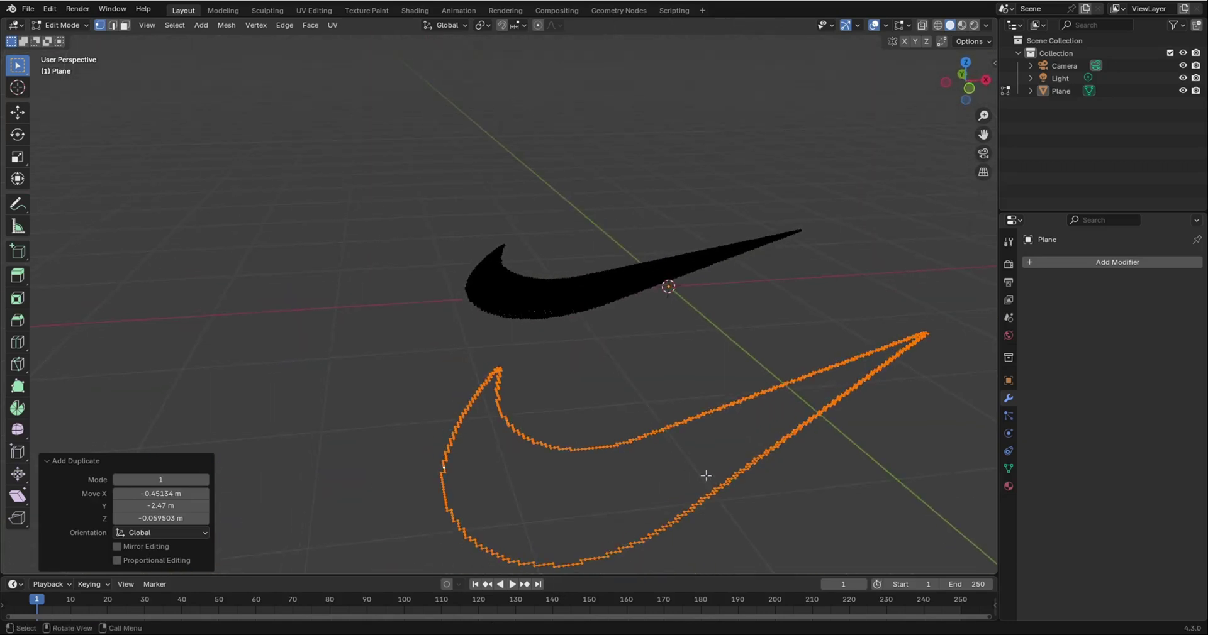
pyautogui.press('g')
pyautogui.click(766, 433)
pyautogui.moveTo(749, 424); pyautogui.dragTo(643, 391, button='middle')
pyautogui.press('Tab')
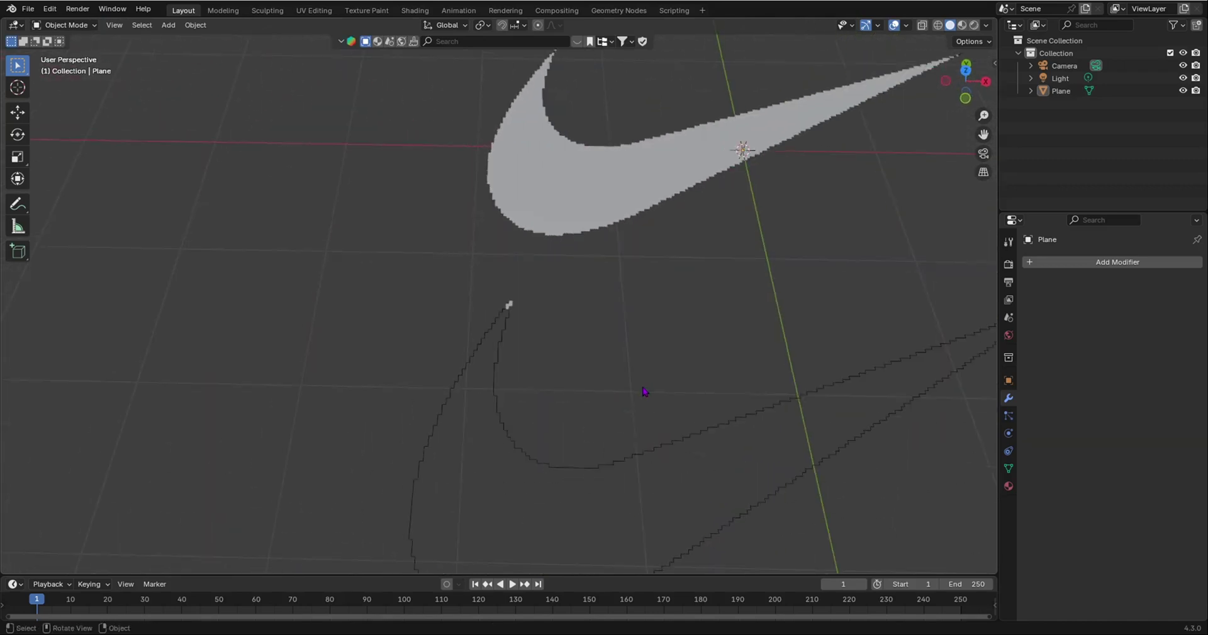
pyautogui.keyDown('shift'); pyautogui.moveTo(821, 282); pyautogui.dragTo(691, 212, button='middle'); pyautogui.keyUp('shift')
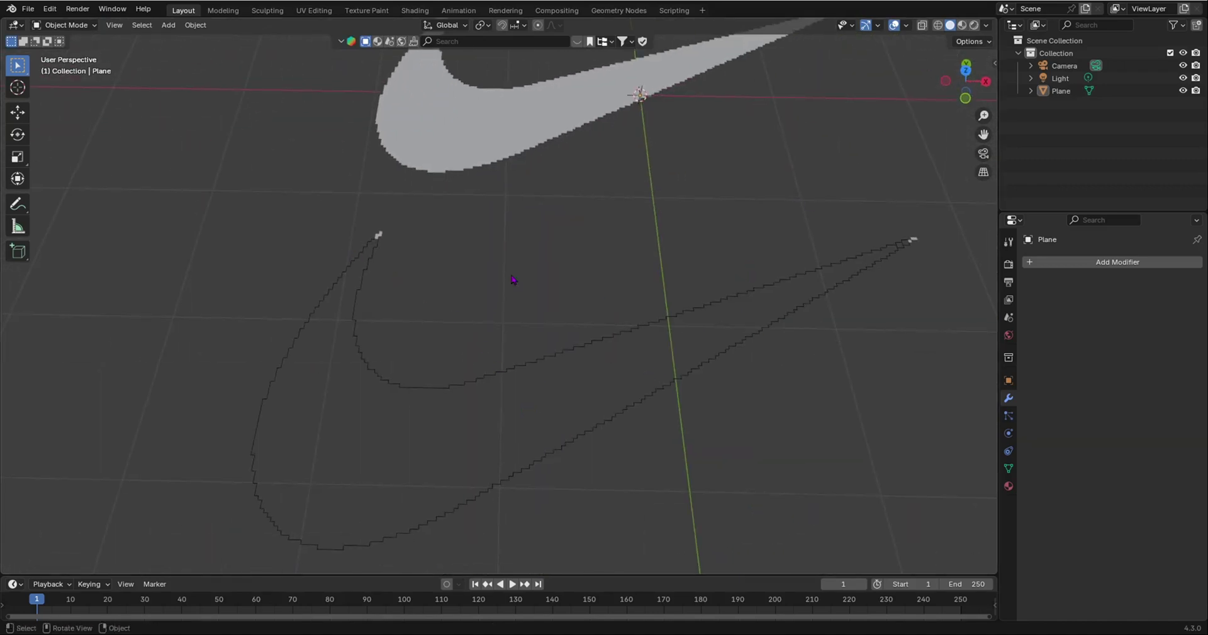
pyautogui.moveTo(579, 322); pyautogui.dragTo(578, 379, button='middle')
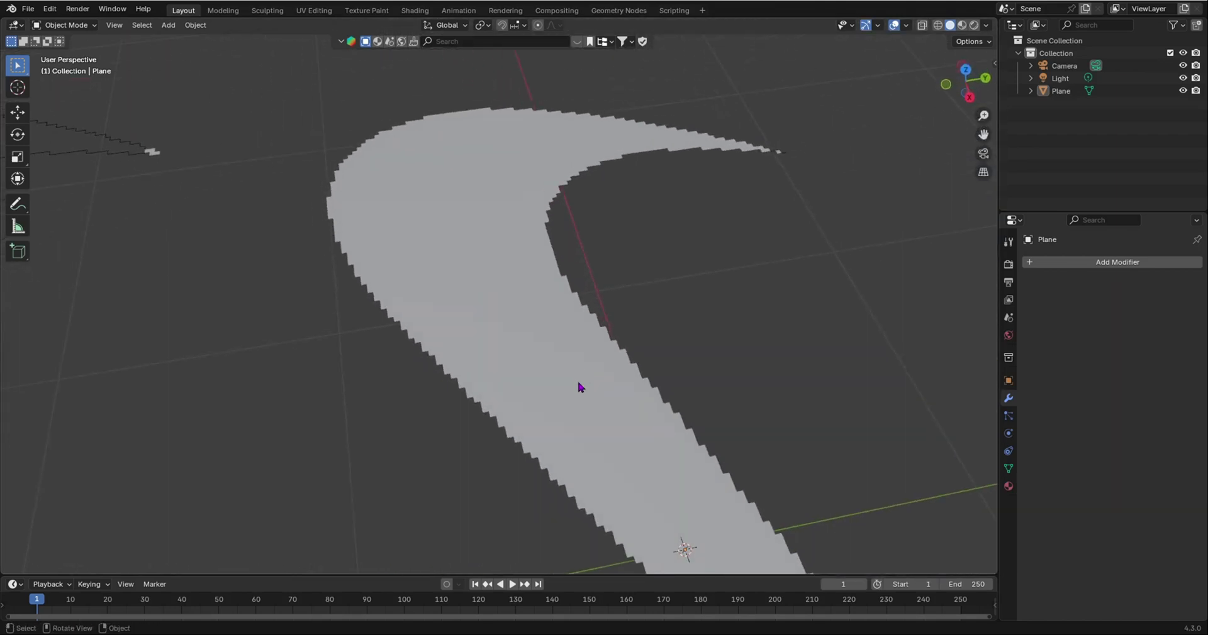
# - Examine the swoosh's dense vertex grid in Edit Mode and compare the filled shape with its separate outline in Object Mode
pyautogui.click(578, 379)
pyautogui.press('Tab')
pyautogui.scroll(3, 544, 371)
pyautogui.moveTo(377, 164); pyautogui.dragTo(522, 361)
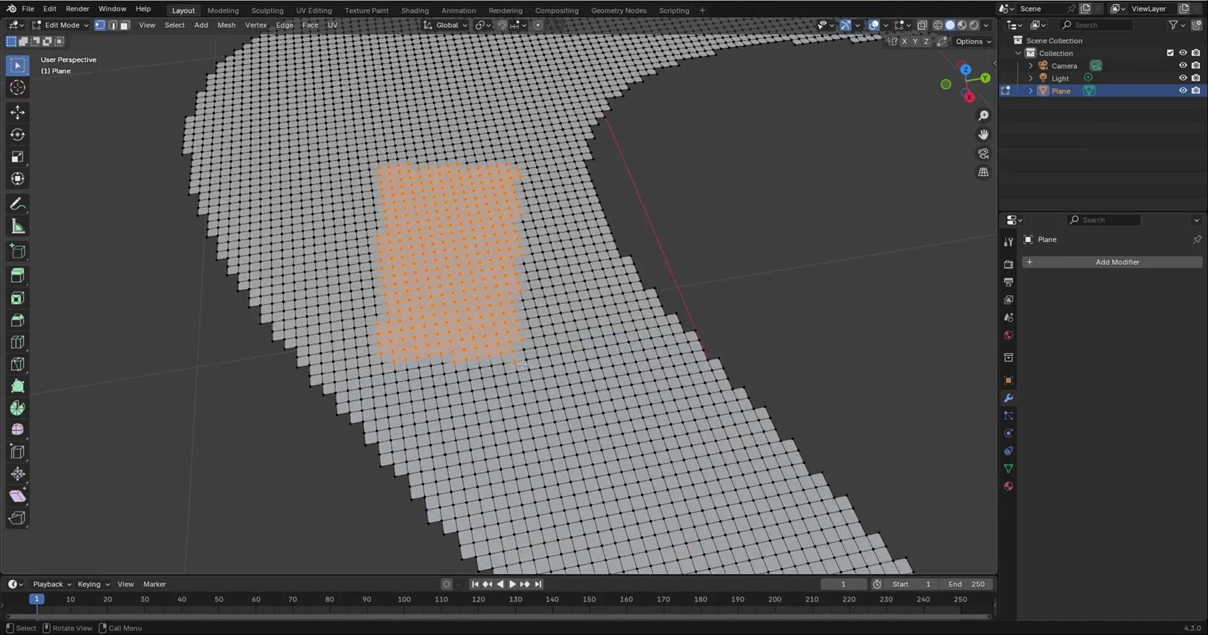
pyautogui.scroll(-8, 459, 349)
pyautogui.moveTo(476, 344); pyautogui.dragTo(449, 361, button='middle')
pyautogui.press('Tab')
pyautogui.moveTo(482, 395); pyautogui.dragTo(308, 220, button='middle')
pyautogui.moveTo(415, 228); pyautogui.dragTo(671, 402, button='middle')
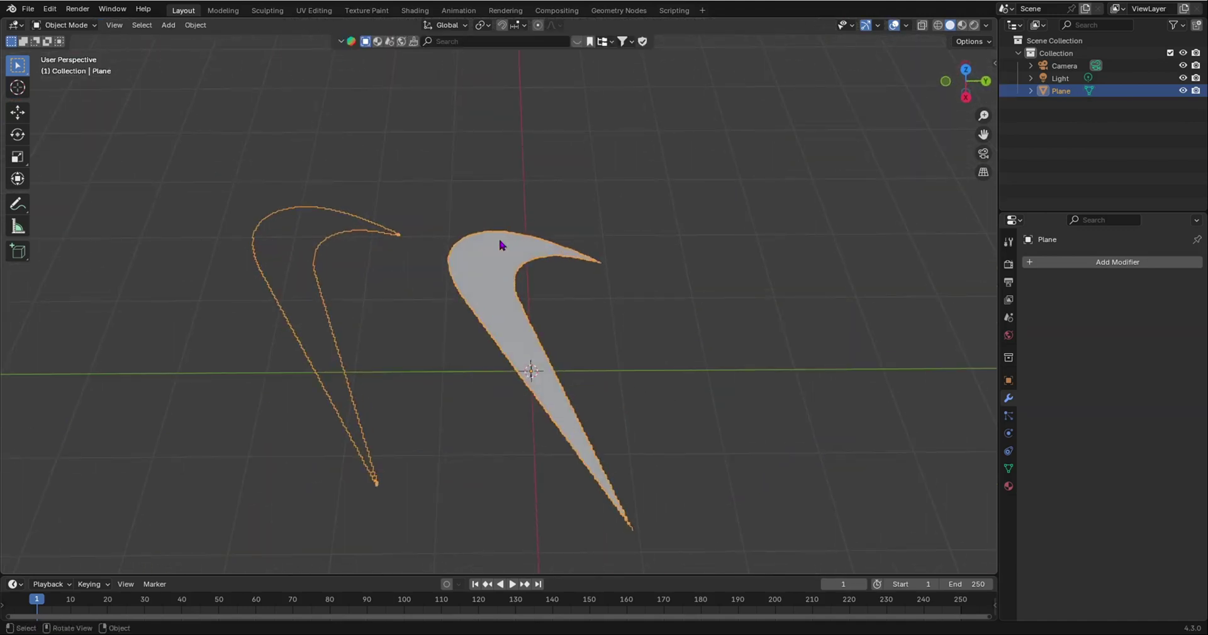
pyautogui.press('x')
pyautogui.click(557, 394)
pyautogui.moveTo(558, 395); pyautogui.dragTo(594, 364, button='middle')
pyautogui.hotkey('ctrl', 'z')
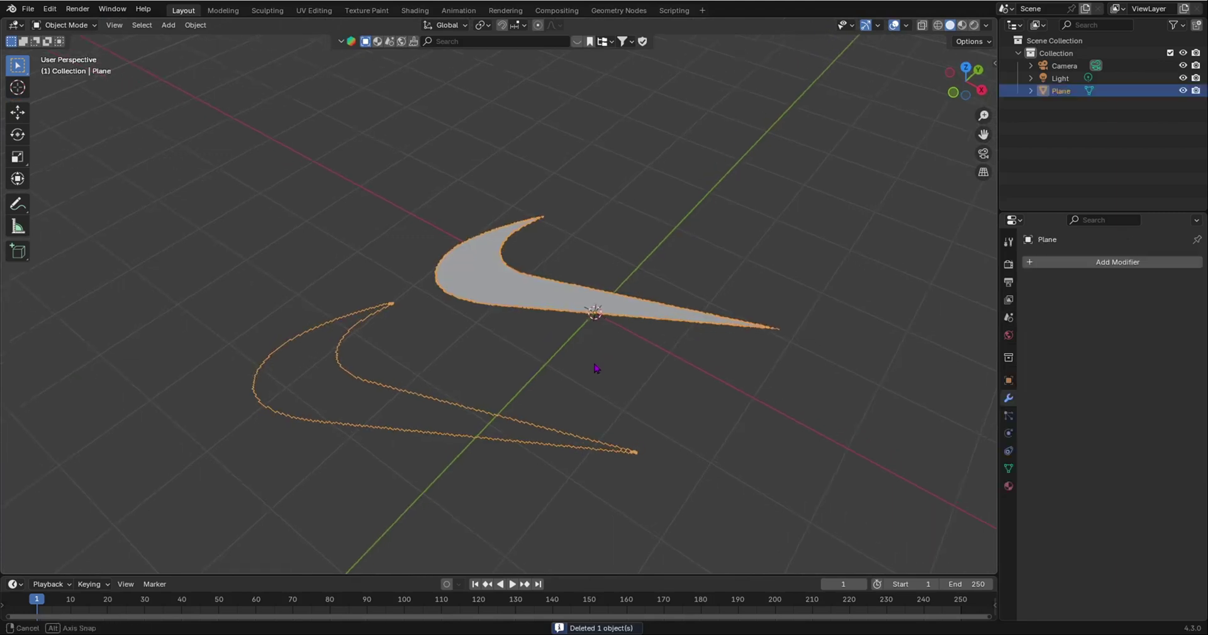
# - In Edit Mode, select the duplicated swoosh outline's edge loop, separate it by selection into its own object, and return to Object Mode
pyautogui.press('Tab')
pyautogui.press('super')
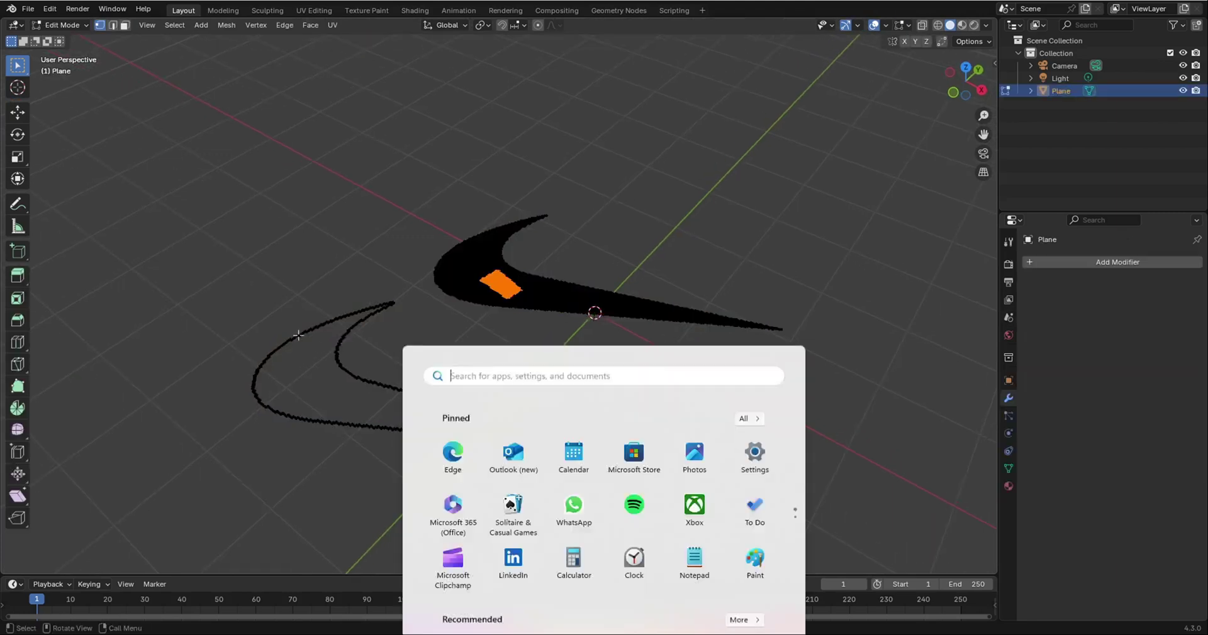
pyautogui.click(304, 343)
pyautogui.keyDown('alt'); pyautogui.click(296, 336); pyautogui.keyUp('alt')
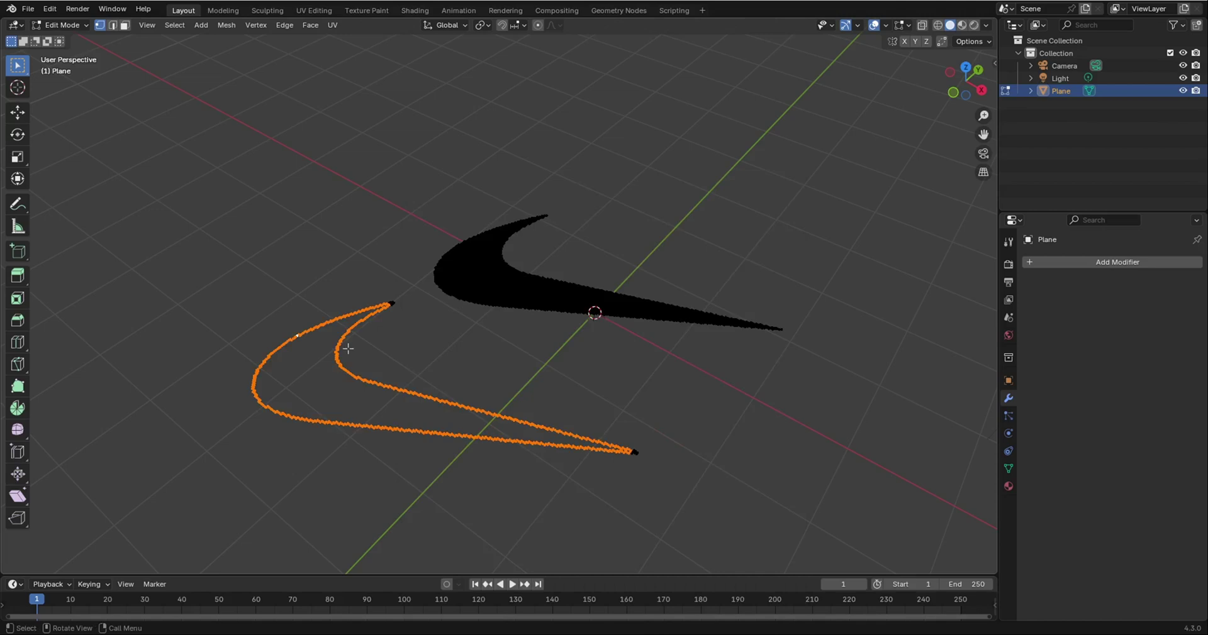
pyautogui.press('p')
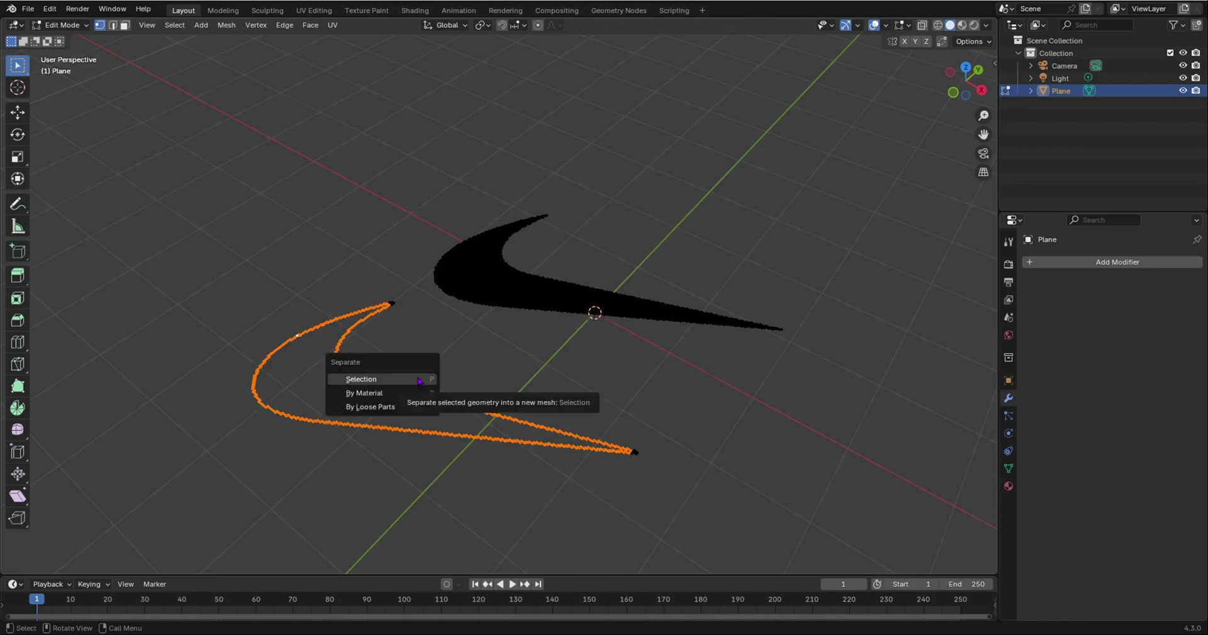
pyautogui.click(419, 380)
pyautogui.moveTo(606, 382); pyautogui.dragTo(586, 382, button='middle')
pyautogui.press('Tab')
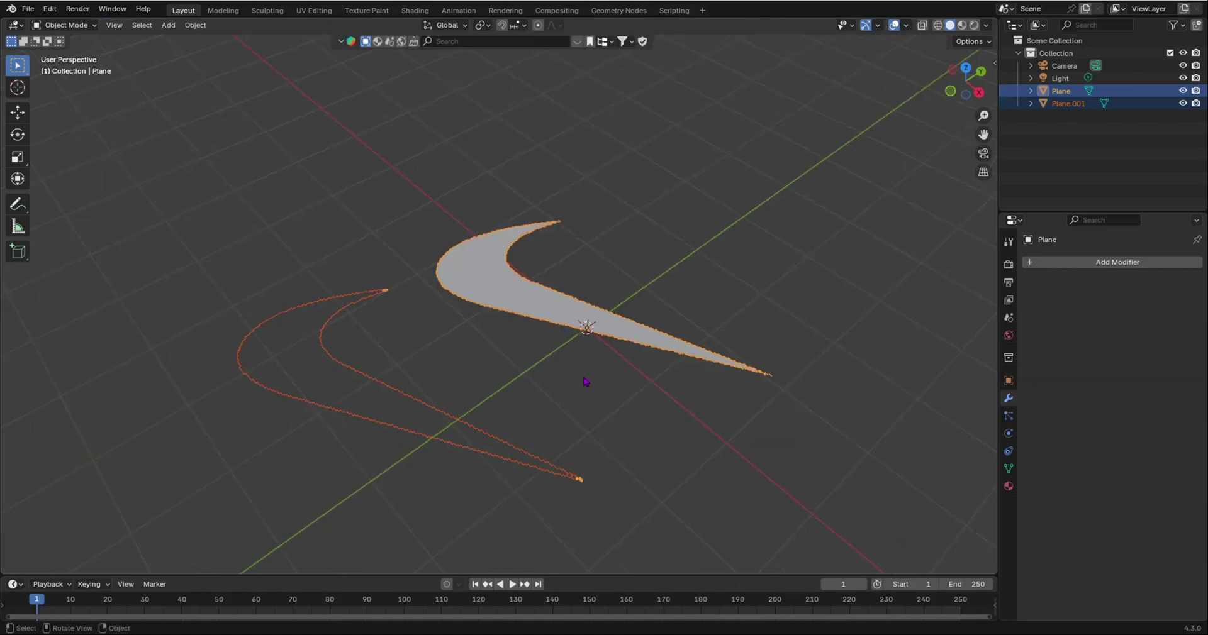
pyautogui.press('x')
pyautogui.click(556, 332)
pyautogui.hotkey('ctrl', 'z')
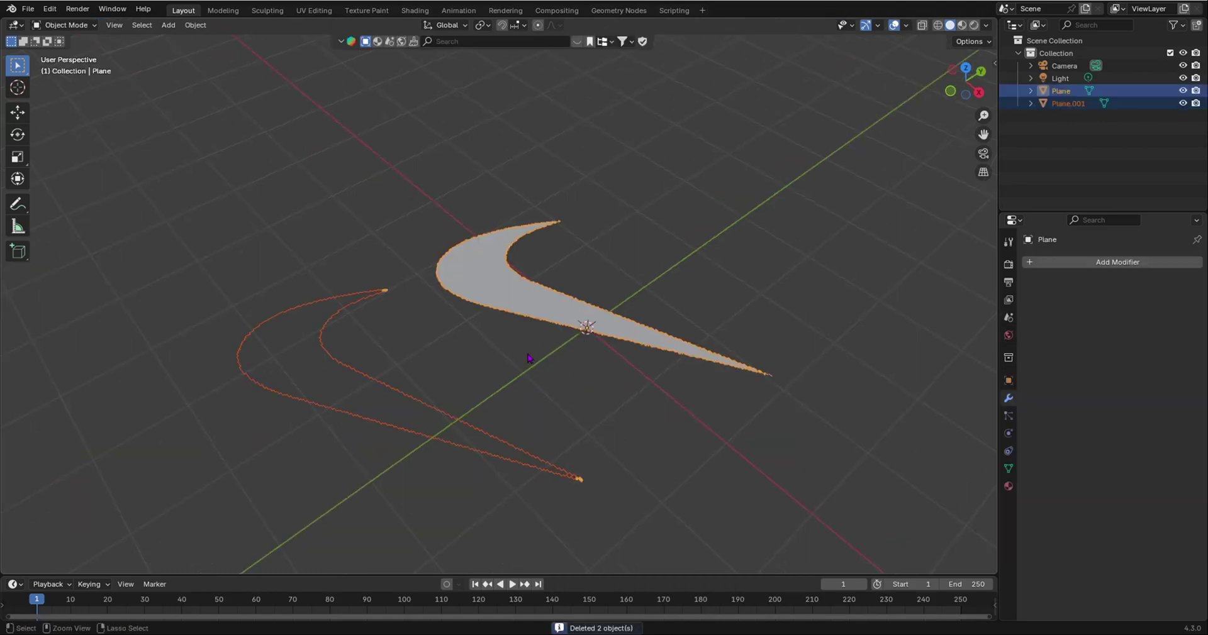
# - Select only the original filled swoosh and delete it, keeping the separated outline
pyautogui.click(561, 319)
pyautogui.press('x')
pyautogui.click(562, 321)
pyautogui.moveTo(562, 320); pyautogui.dragTo(529, 370, button='middle')
# - Fill the whole separated swoosh outline with a single face in Edit Mode, and return to Object Mode
pyautogui.click(545, 324)
pyautogui.press('Tab')
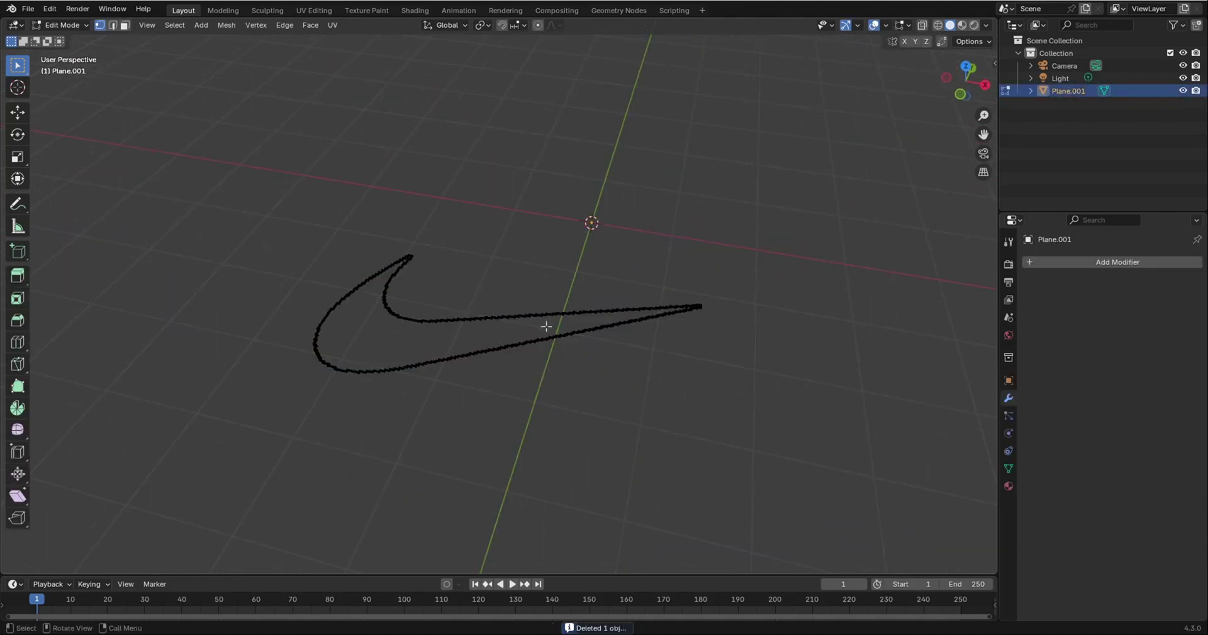
pyautogui.press('a')
pyautogui.press('f')
pyautogui.moveTo(545, 328); pyautogui.dragTo(399, 391, button='middle')
pyautogui.press('Tab')
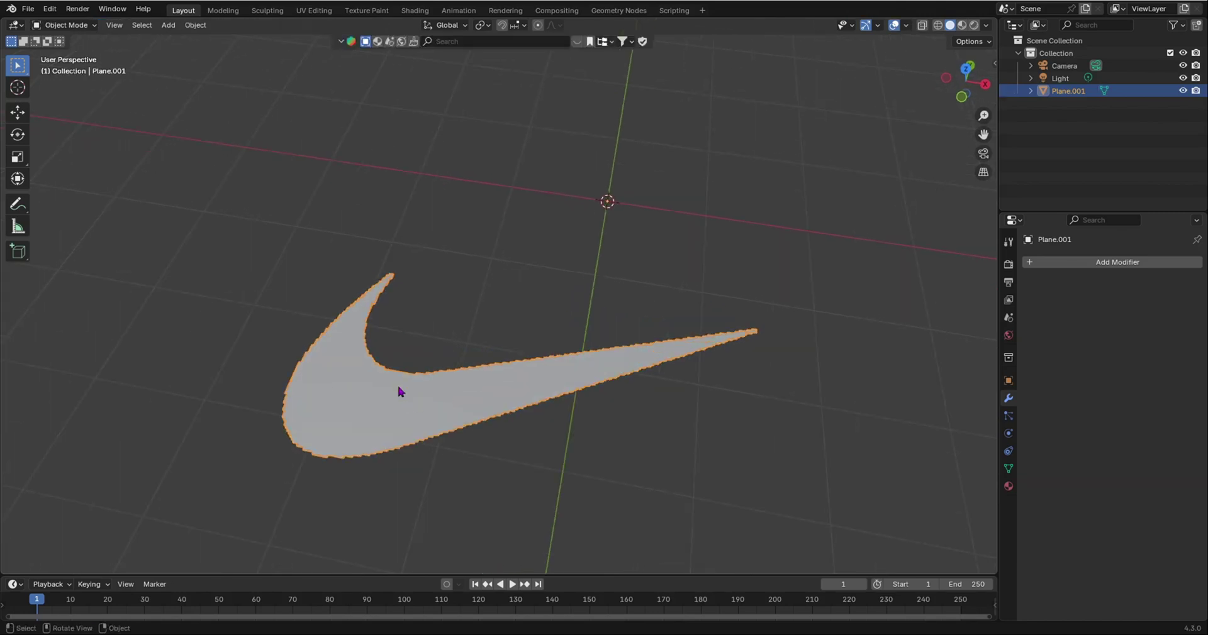
# - In Edit Mode, switch to face selection and examine the filled swoosh's face and stepped edges from several angles
pyautogui.press('Tab')
pyautogui.hotkey('alt', 'a')
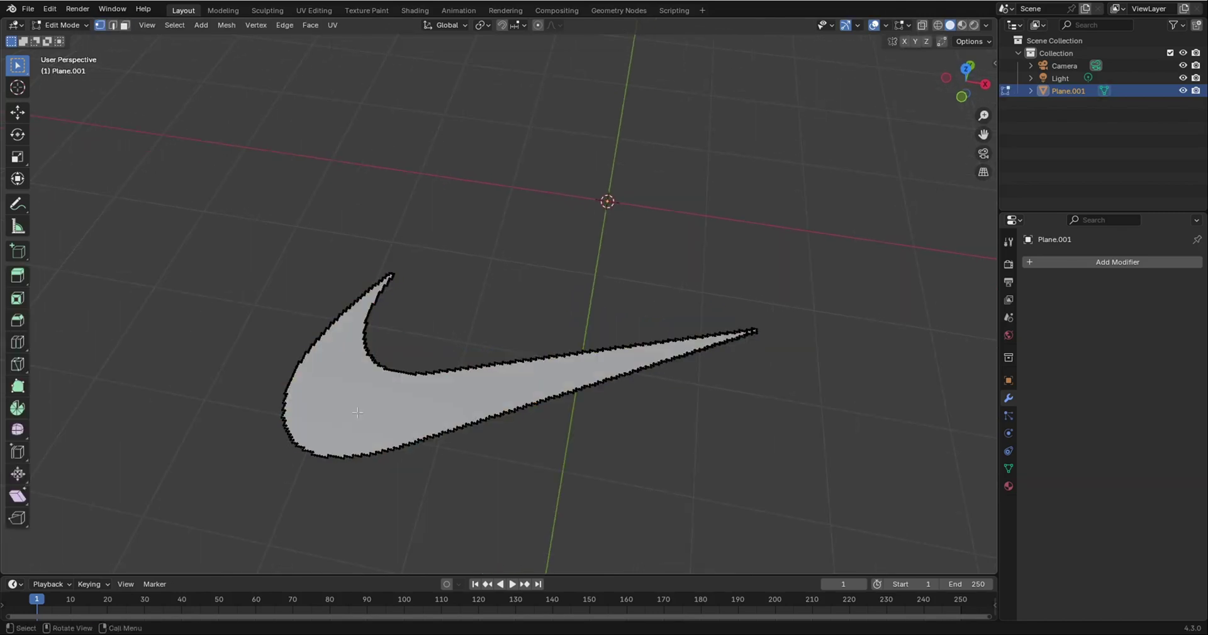
pyautogui.click(125, 25)
pyautogui.press('a')
pyautogui.moveTo(173, 331); pyautogui.dragTo(182, 313, button='middle')
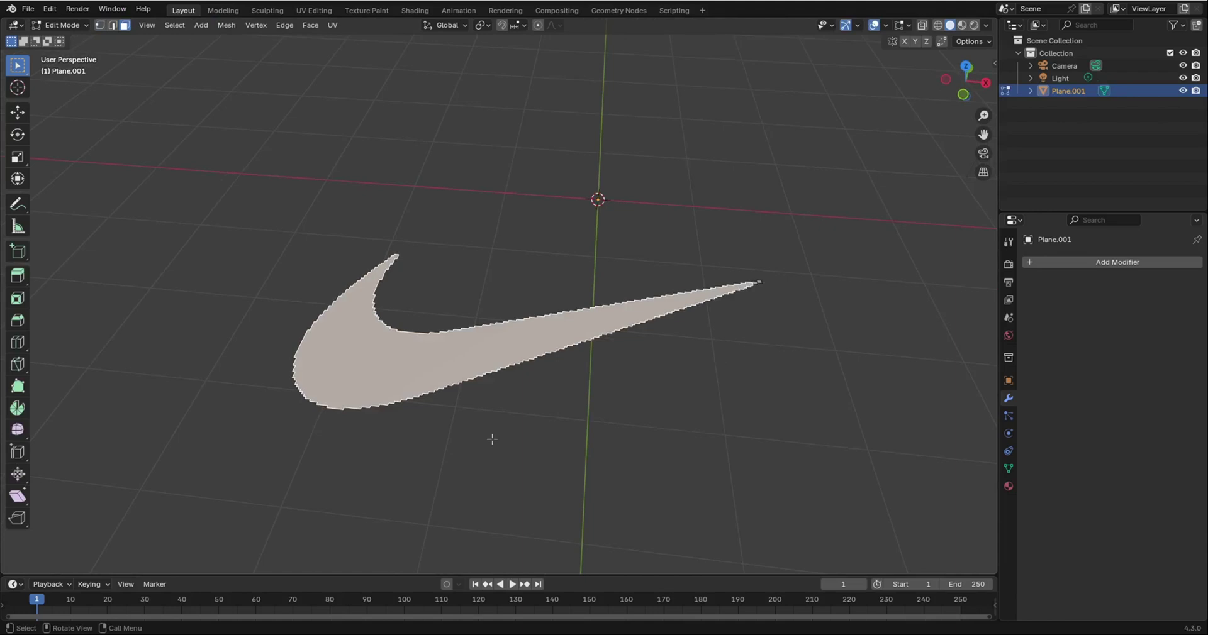
pyautogui.hotkey('alt', 'a')
pyautogui.moveTo(687, 439); pyautogui.dragTo(521, 309, button='middle')
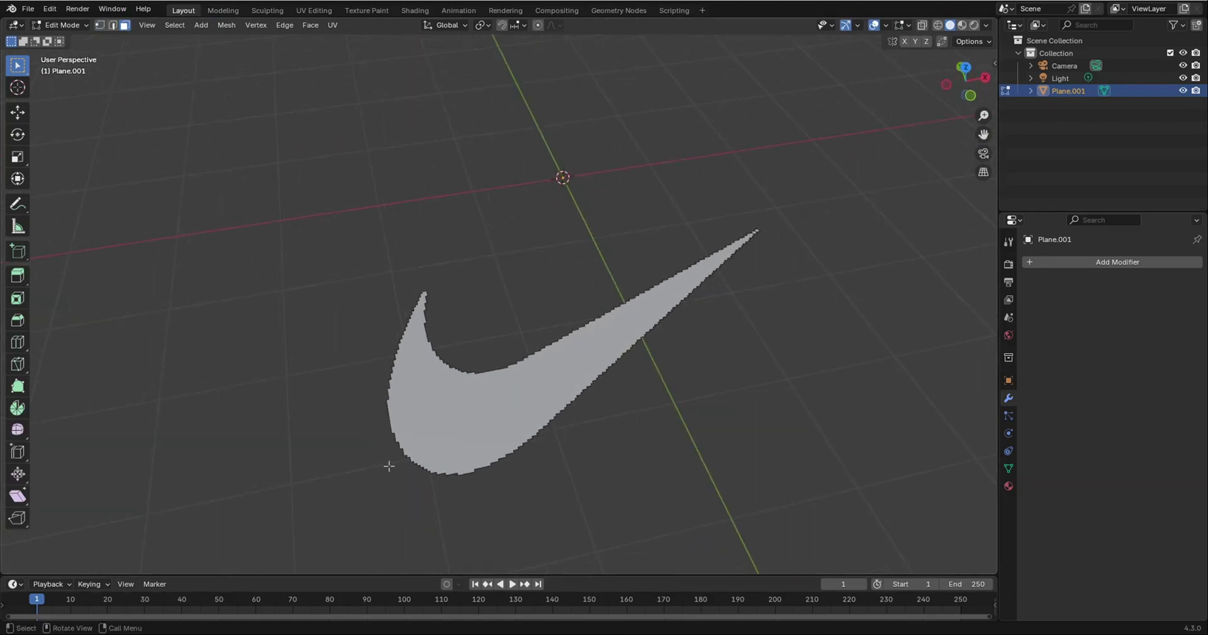
pyautogui.keyDown('ctrl'); pyautogui.moveTo(460, 513); pyautogui.dragTo(370, 426, button='middle'); pyautogui.keyUp('ctrl')
pyautogui.moveTo(629, 327); pyautogui.dragTo(565, 370, button='middle')
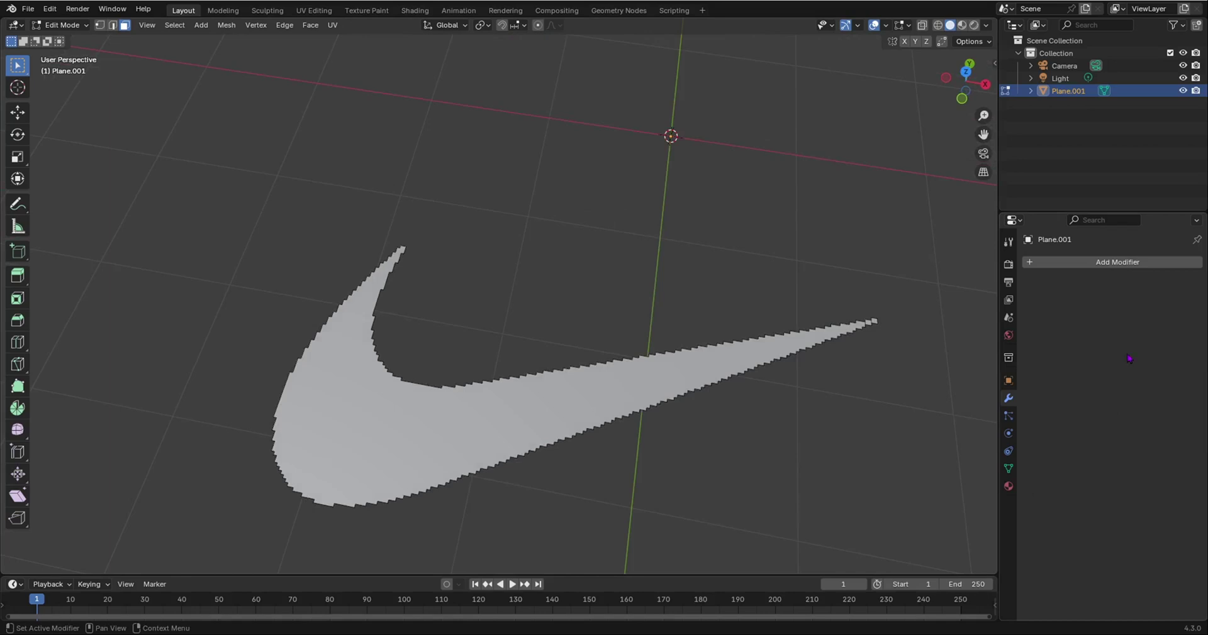
# - Add a Smooth modifier to the filled swoosh
pyautogui.click(1119, 271)
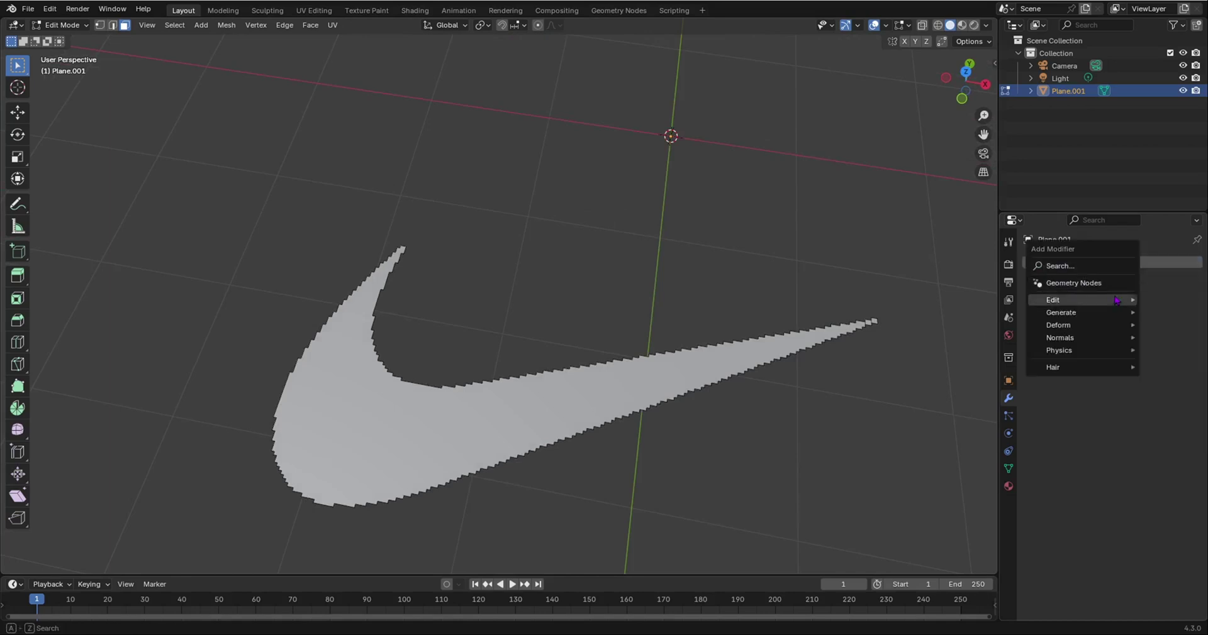
pyautogui.moveTo(1111, 318)
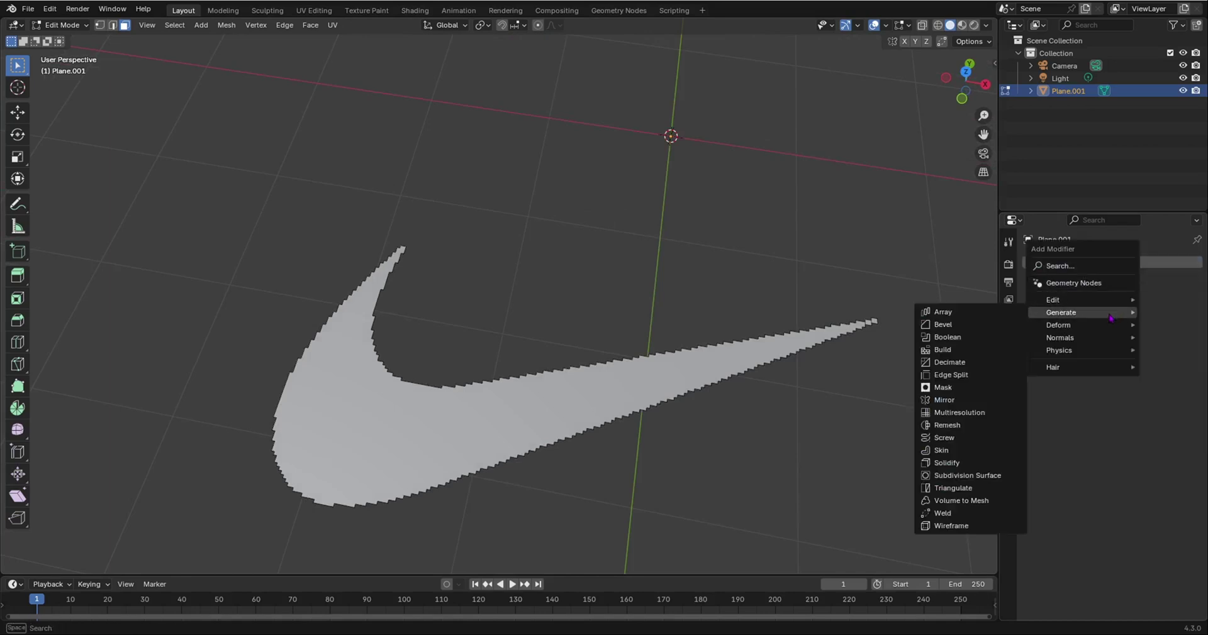
pyautogui.write('smooth')
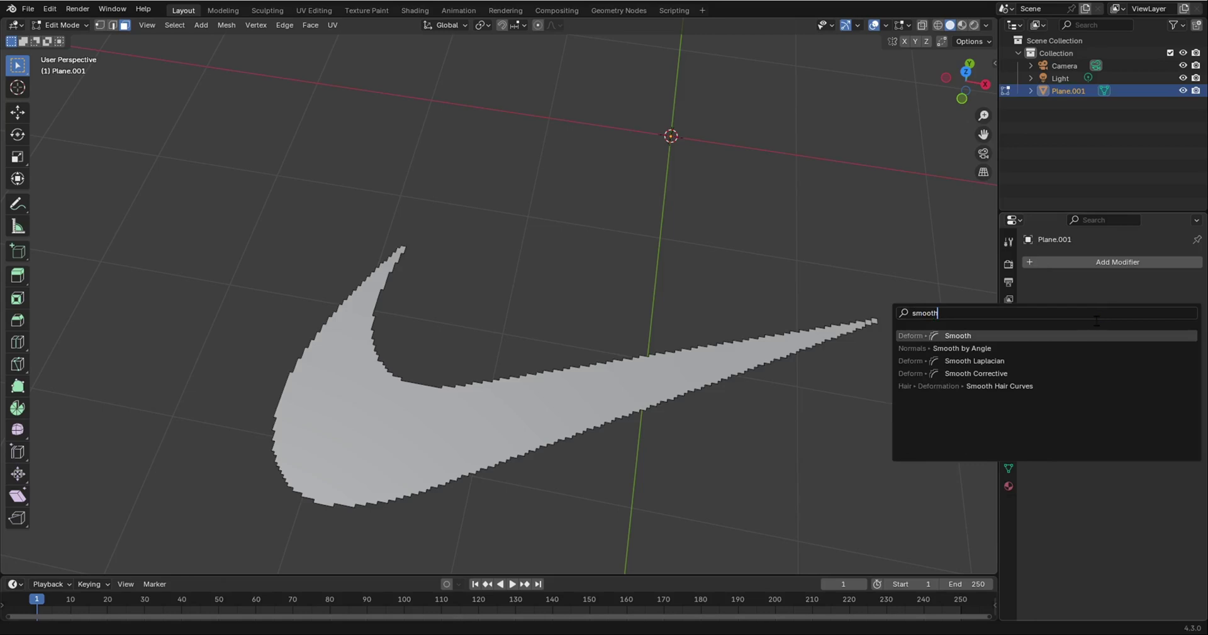
pyautogui.click(920, 338)
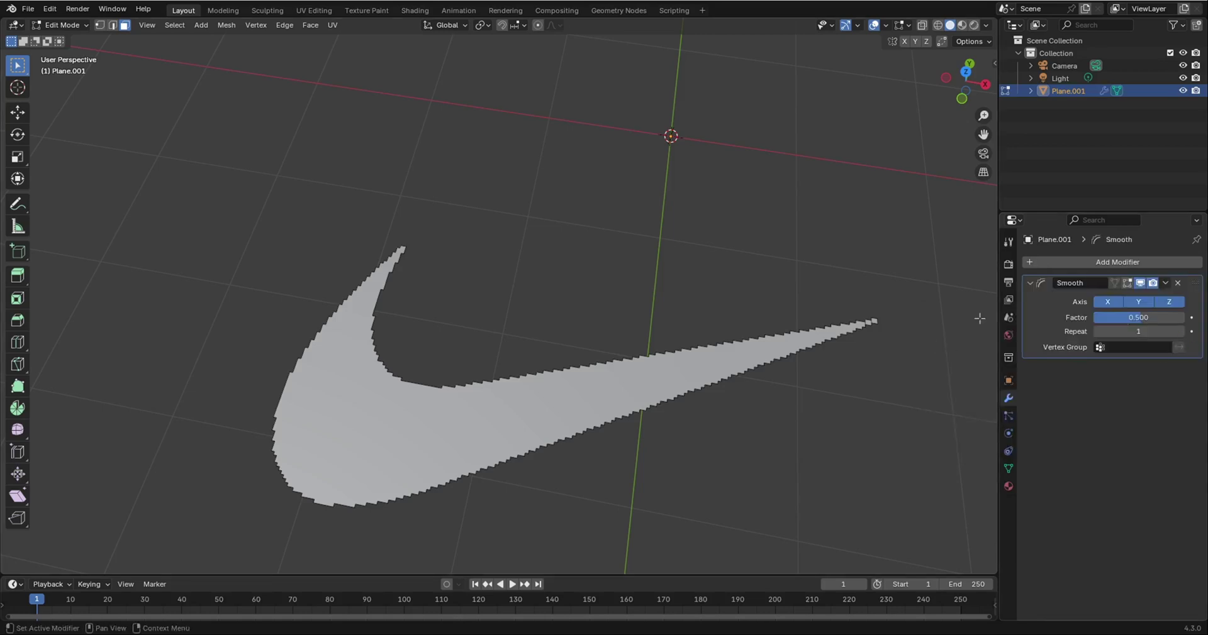
pyautogui.moveTo(980, 318); pyautogui.dragTo(651, 352, button='middle')
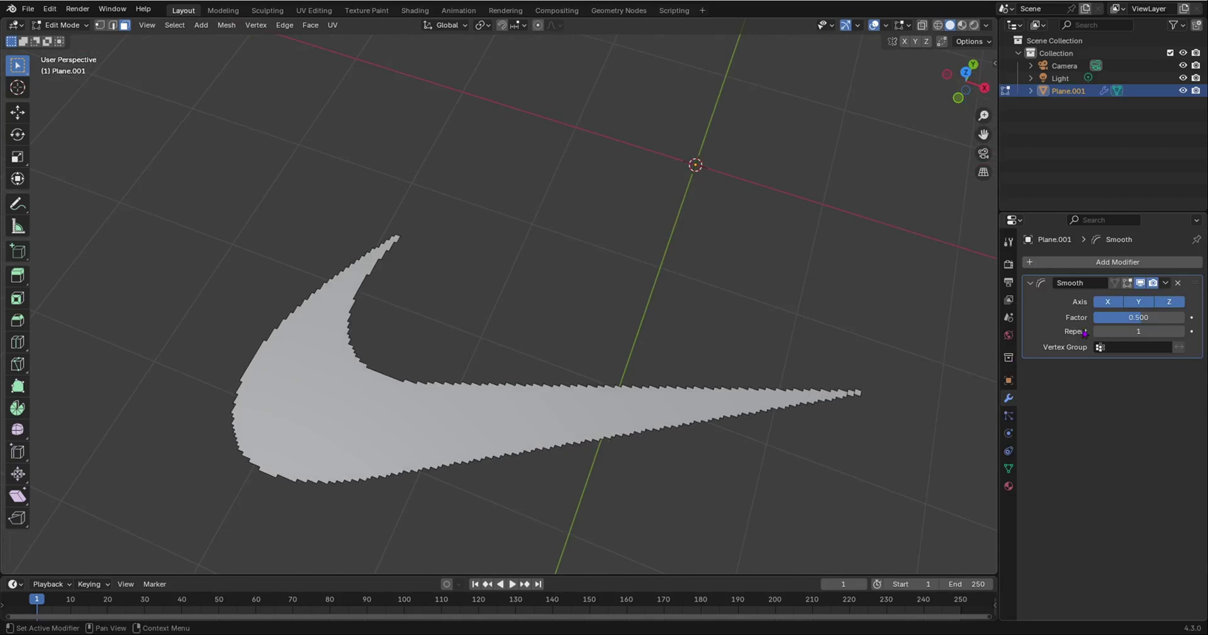
# - Set the Smooth modifier's Repeat to 30 and return to Object Mode
pyautogui.moveTo(1125, 331); pyautogui.dragTo(1139, 332)
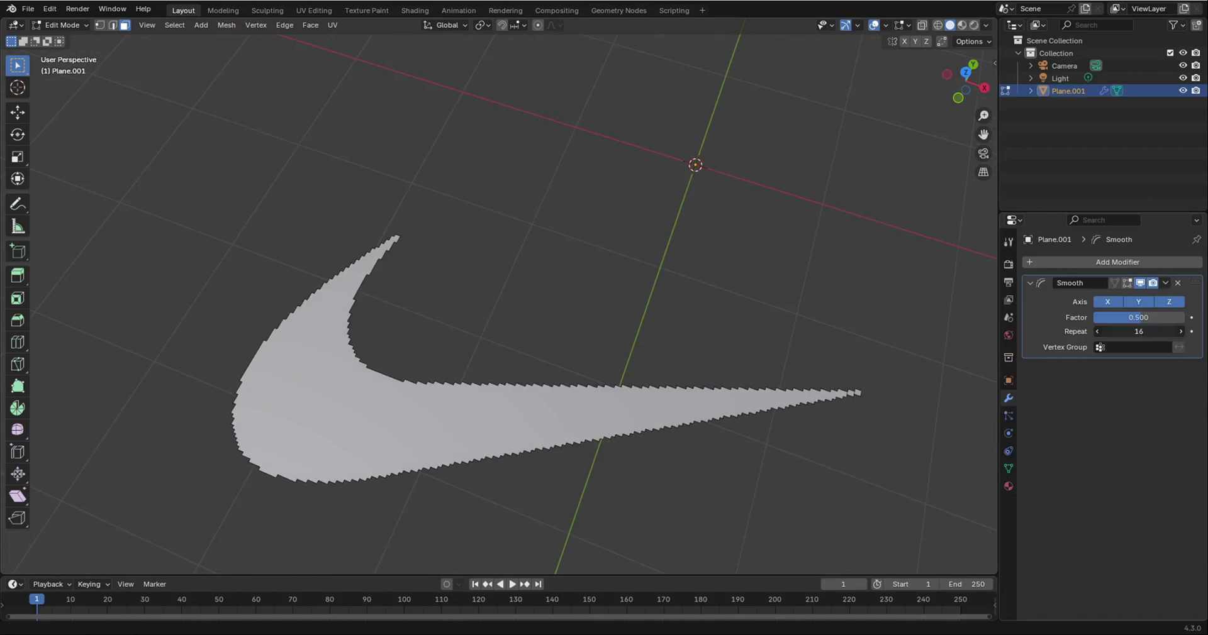
pyautogui.scroll(-10, 485, 348)
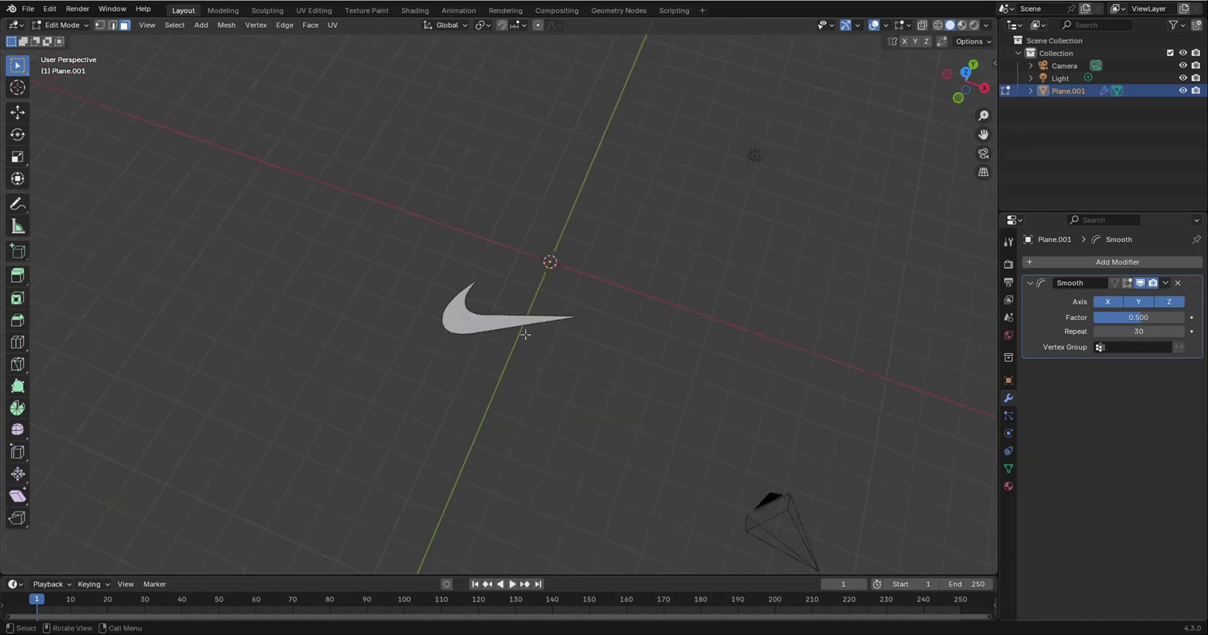
pyautogui.moveTo(524, 335); pyautogui.dragTo(541, 301, button='middle')
pyautogui.scroll(8, 542, 301)
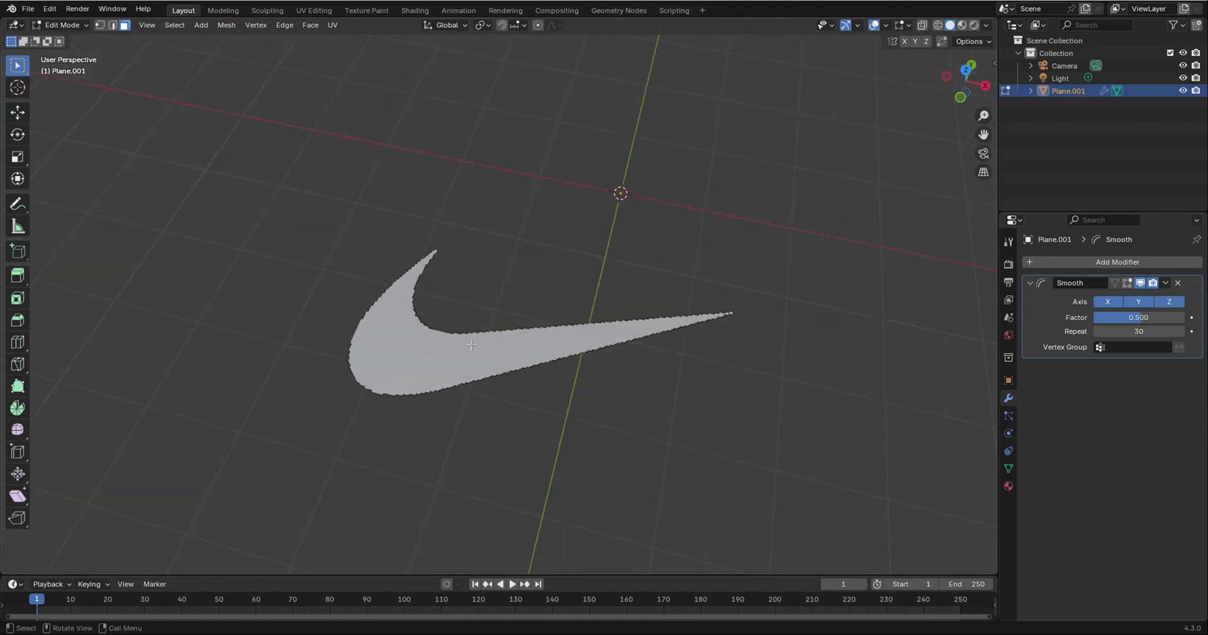
pyautogui.press('Tab')
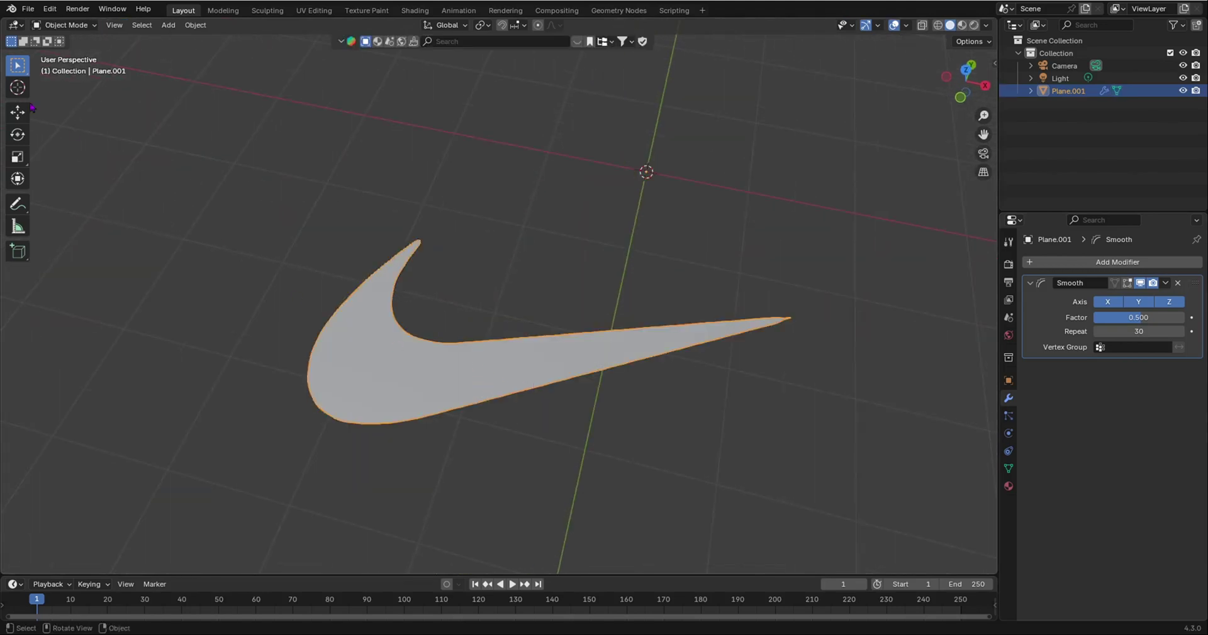
# - Inspect the smoothed swoosh's outline up close along its curves and at the tip of its long tail
pyautogui.scroll(4, 269, 403)
pyautogui.moveTo(269, 393); pyautogui.dragTo(264, 316, button='middle')
pyautogui.scroll(-4, 267, 351)
pyautogui.scroll(3, 321, 383)
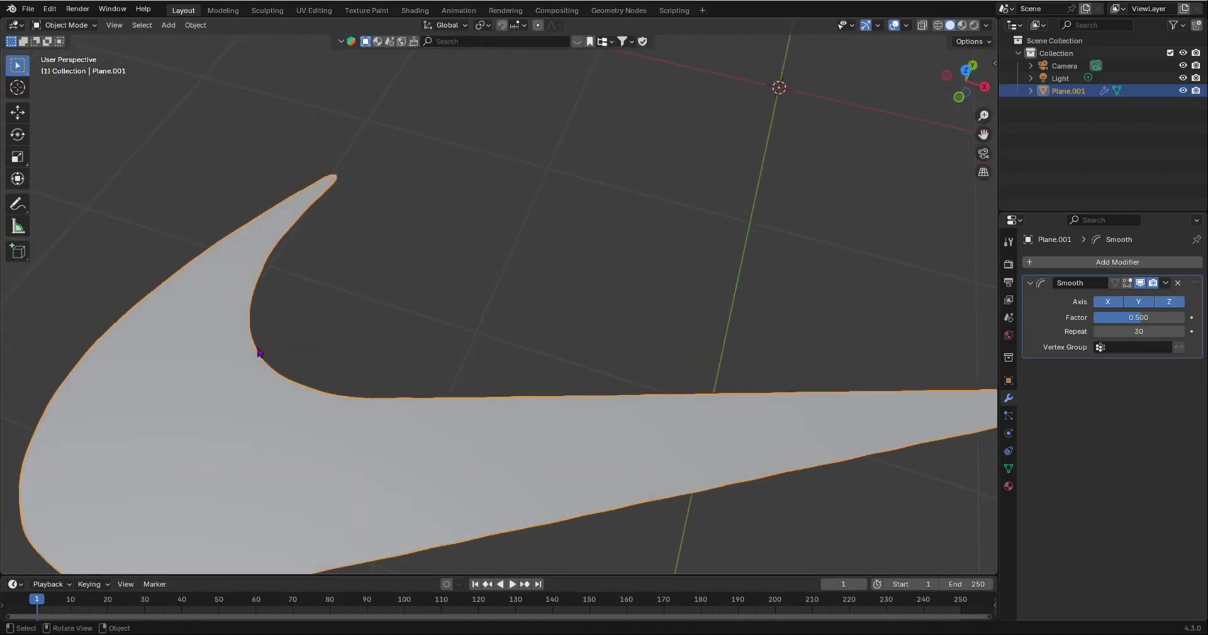
pyautogui.moveTo(654, 385); pyautogui.dragTo(530, 333, button='middle')
pyautogui.scroll(-4, 593, 385)
pyautogui.scroll(5, 493, 339)
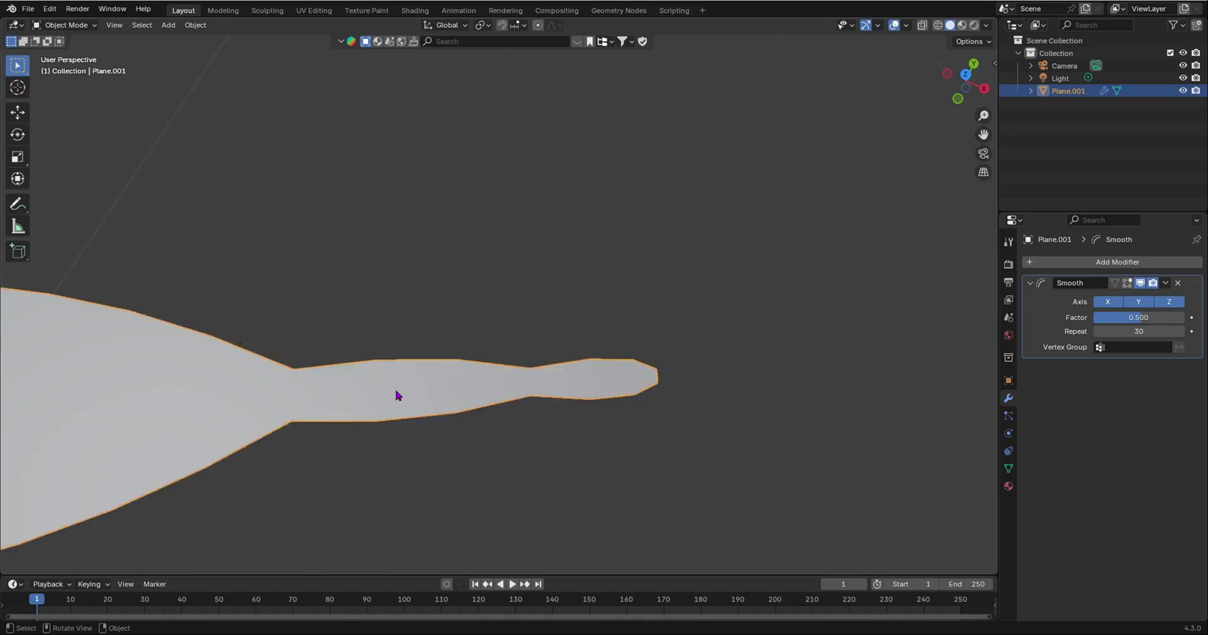
pyautogui.scroll(-6, 396, 395)
pyautogui.scroll(8, 441, 353)
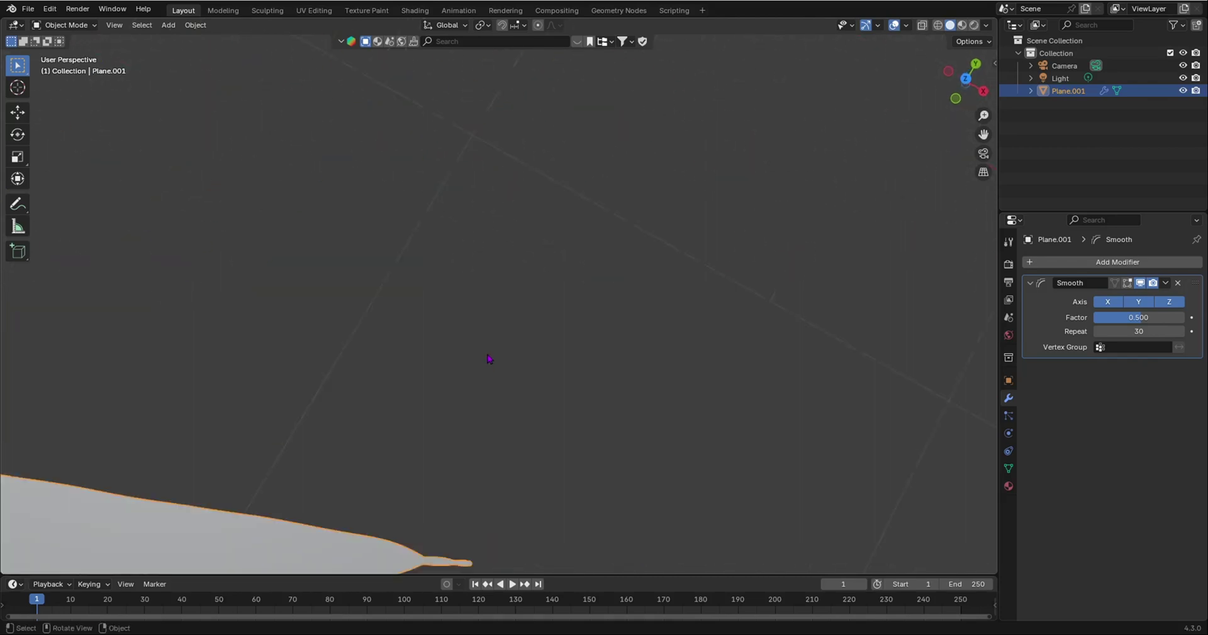
pyautogui.keyDown('shift'); pyautogui.moveTo(487, 356); pyautogui.dragTo(497, 347, button='middle'); pyautogui.keyUp('shift')
# - In Edit Mode with vertex selection, delete the vertices of the two protruding squares at the swoosh's long tail tip, and return to Object Mode
pyautogui.press('Tab')
pyautogui.moveTo(507, 410); pyautogui.dragTo(444, 363, button='middle')
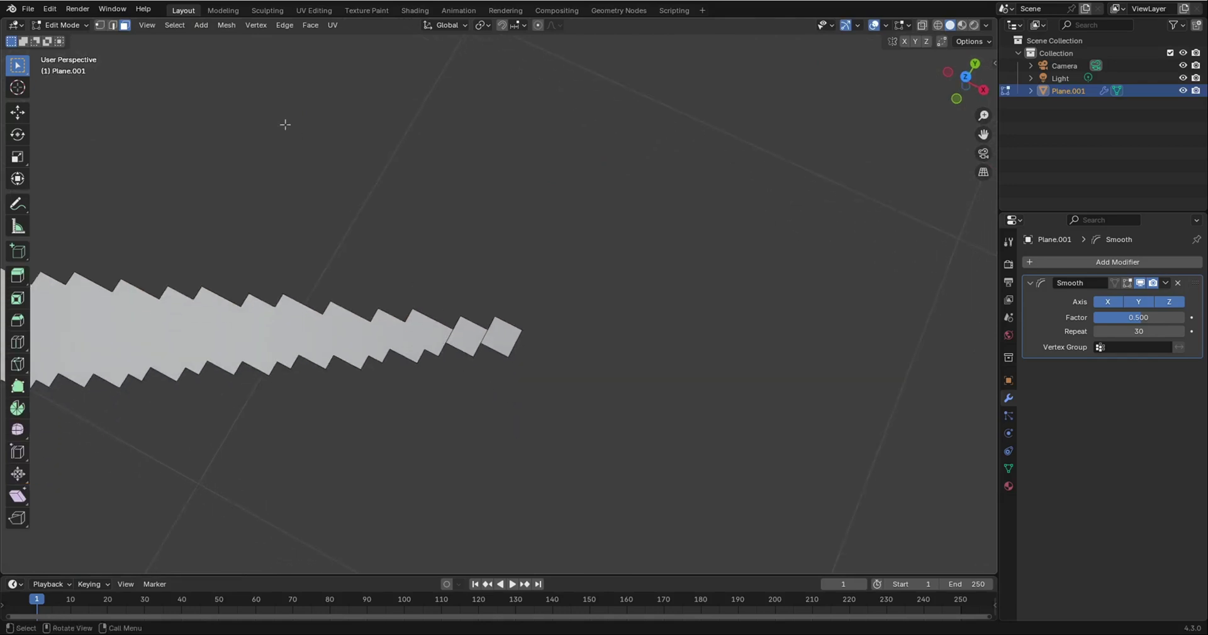
pyautogui.moveTo(483, 329); pyautogui.dragTo(483, 329)
pyautogui.scroll(3, 491, 333)
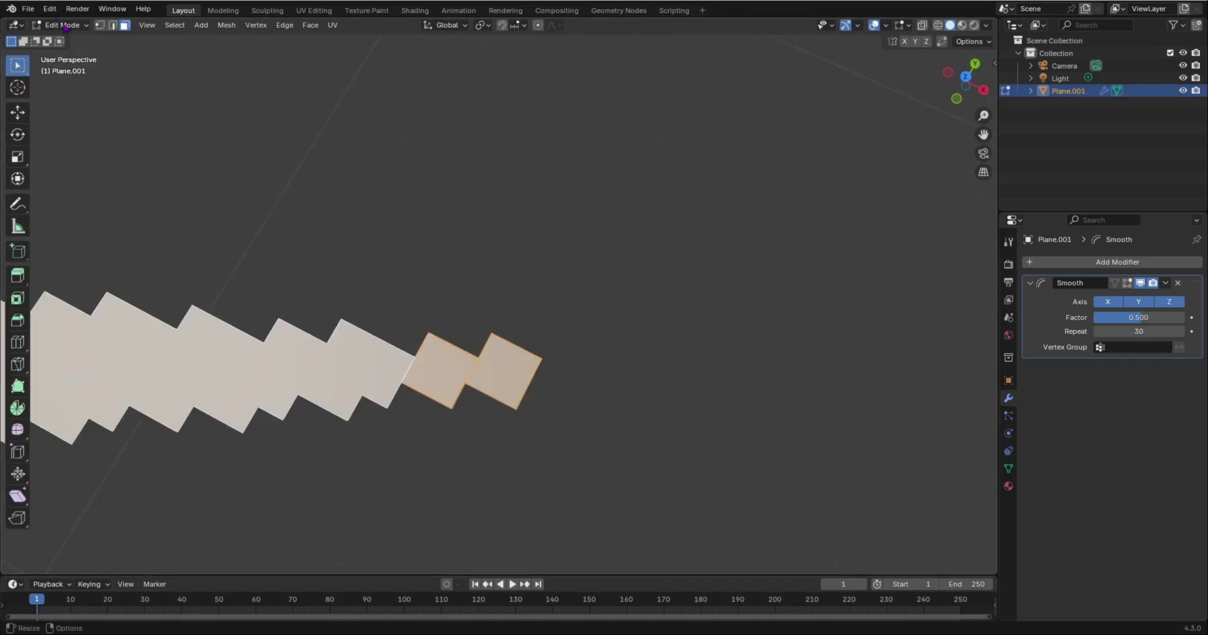
pyautogui.click(98, 26)
pyautogui.press('a')
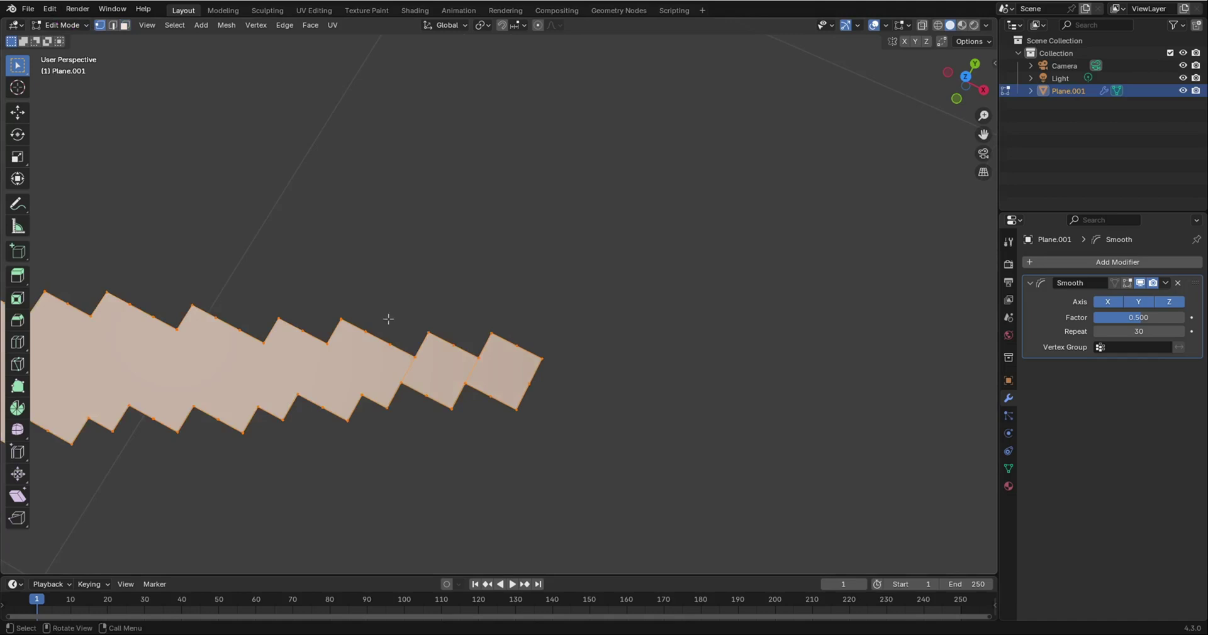
pyautogui.click(431, 333)
pyautogui.keyDown('shift'); pyautogui.moveTo(451, 346); pyautogui.dragTo(454, 348); pyautogui.keyUp('shift')
pyautogui.keyDown('shift'); pyautogui.moveTo(513, 343); pyautogui.dragTo(574, 385); pyautogui.keyUp('shift')
pyautogui.keyDown('shift'); pyautogui.moveTo(427, 297); pyautogui.dragTo(525, 388); pyautogui.keyUp('shift')
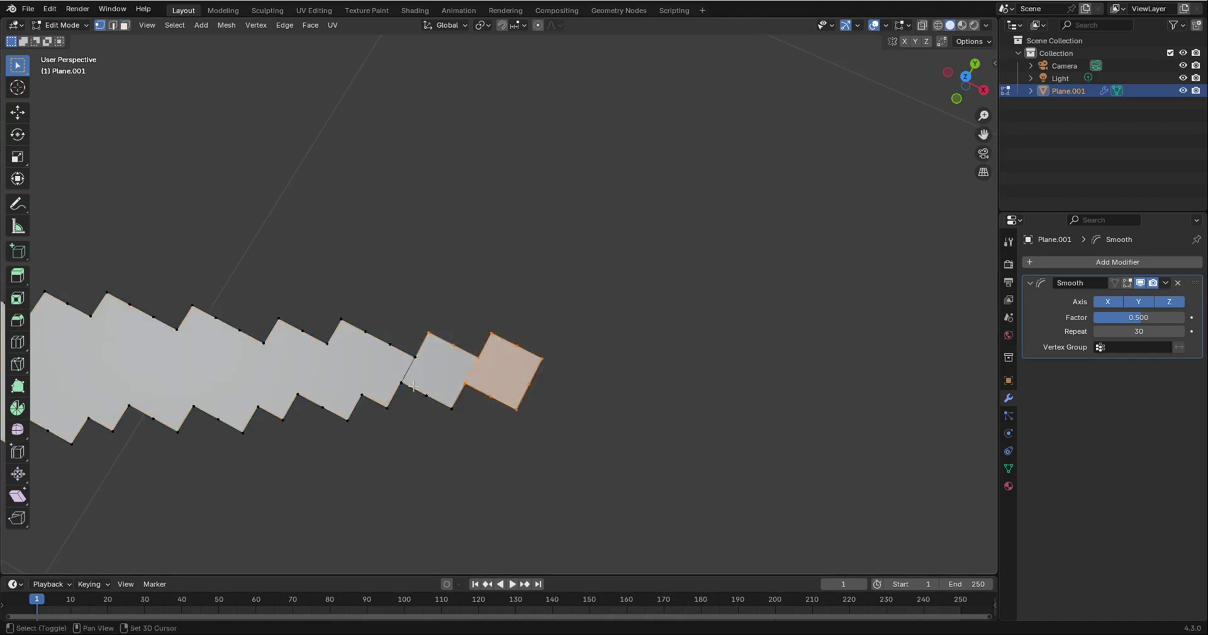
pyautogui.keyDown('shift'); pyautogui.moveTo(414, 386); pyautogui.dragTo(455, 427); pyautogui.keyUp('shift')
pyautogui.press('x')
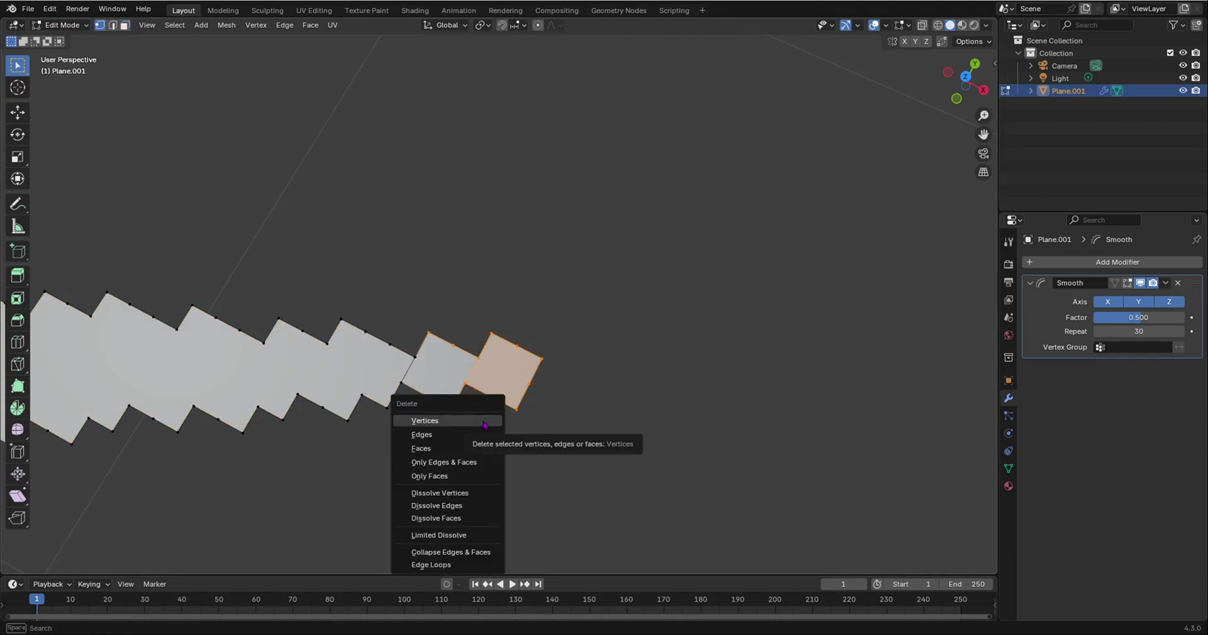
pyautogui.click(485, 422)
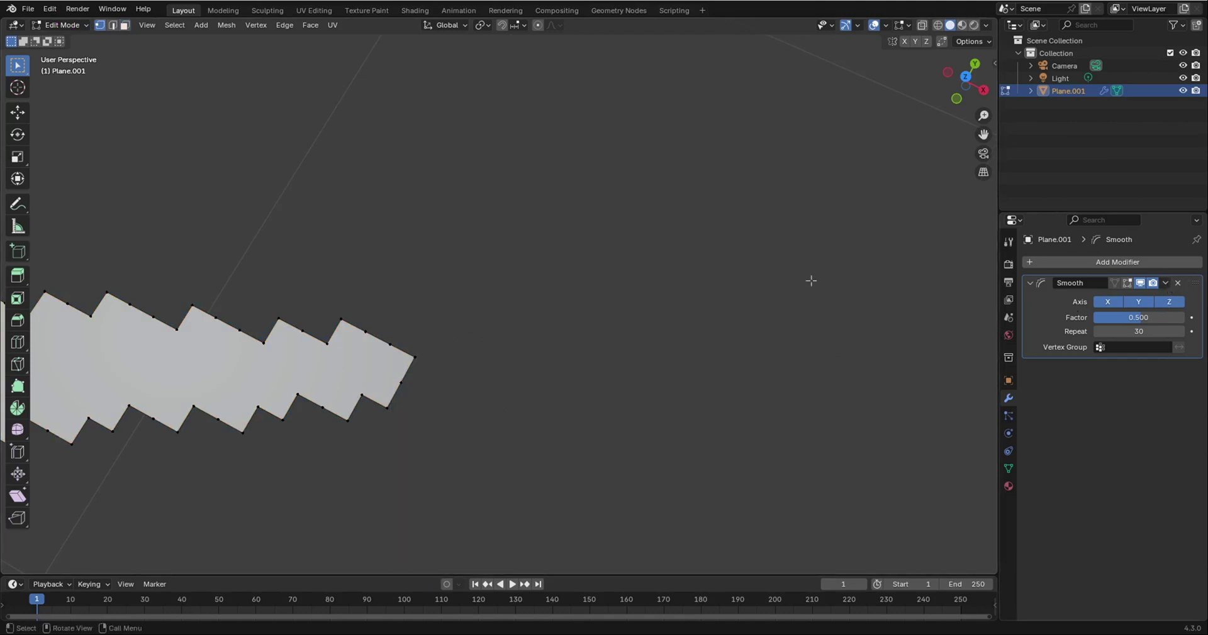
pyautogui.press('Tab')
# - Review the smoothed swoosh and its trimmed tail tip from several angles and distances
pyautogui.scroll(-5, 720, 310)
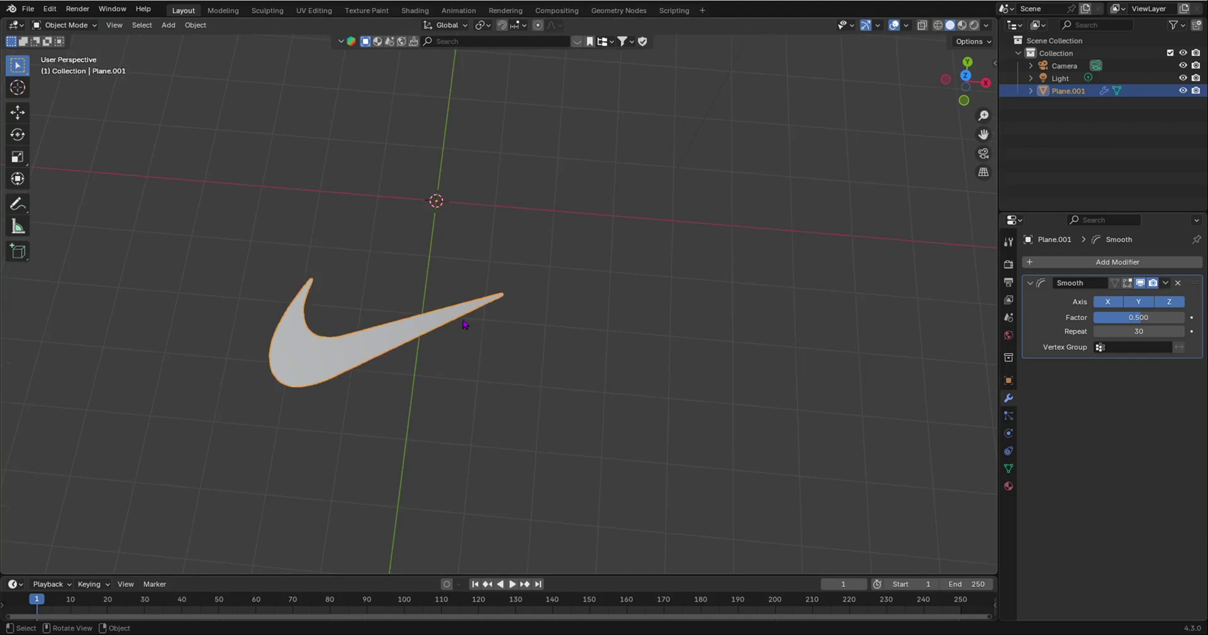
pyautogui.scroll(5, 464, 325)
pyautogui.scroll(-6, 503, 346)
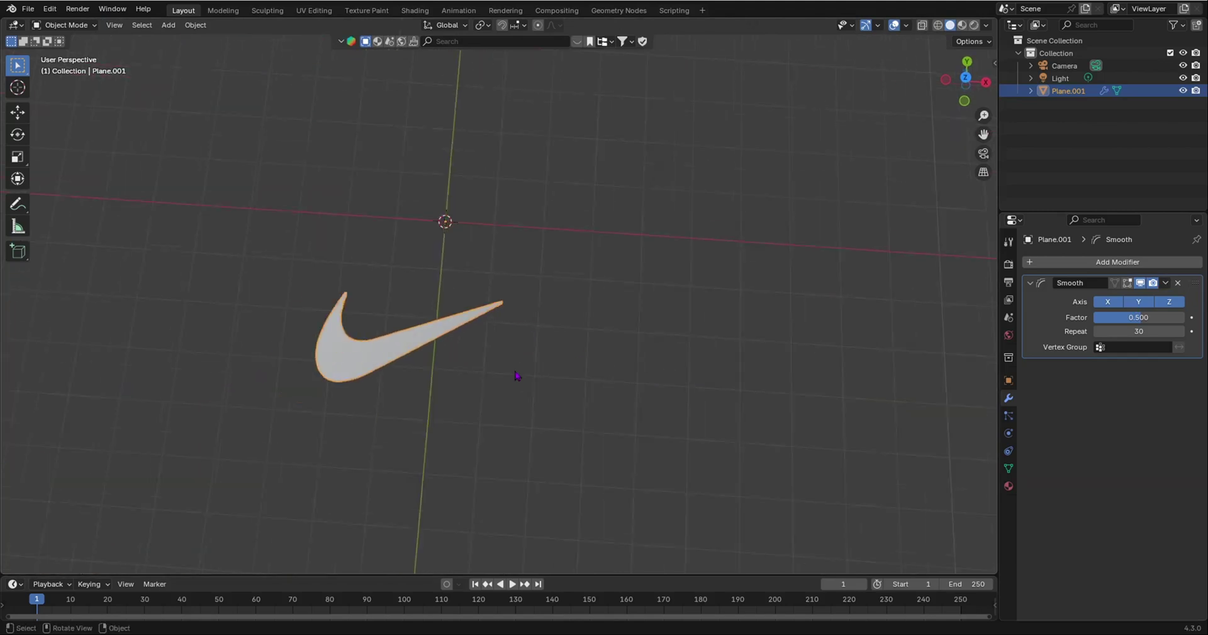
pyautogui.moveTo(516, 376); pyautogui.dragTo(626, 275, button='middle')
pyautogui.scroll(3, 469, 334)
pyautogui.moveTo(590, 353); pyautogui.dragTo(553, 360, button='middle')
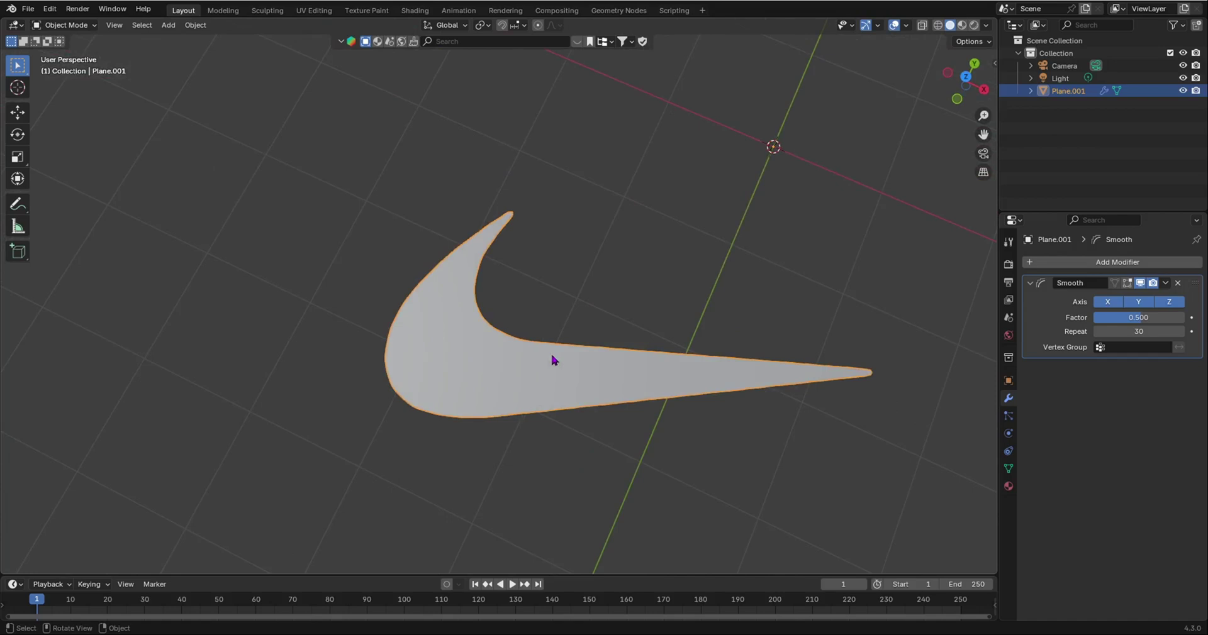
# - Compare the swoosh in Edit Mode and Object Mode, and apply its Smooth modifier in Object Mode
pyautogui.press('Tab')
pyautogui.press('Tab')
pyautogui.press('Tab')
pyautogui.scroll(5, 570, 333)
pyautogui.press('Tab')
pyautogui.scroll(-3, 571, 334)
pyautogui.moveTo(628, 463); pyautogui.dragTo(660, 434, button='middle')
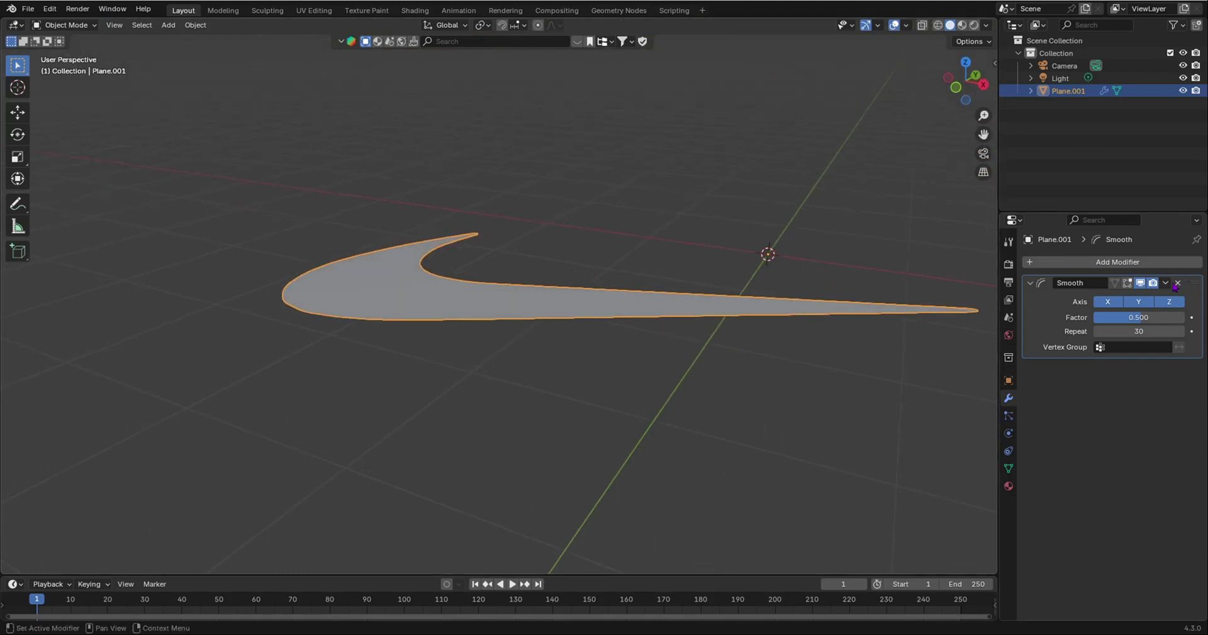
pyautogui.click(1166, 283)
pyautogui.click(1065, 297)
# - Examine the vertices along the swoosh's inner curve in Edit Mode, and return to Object Mode
pyautogui.moveTo(739, 355); pyautogui.dragTo(613, 434, button='middle')
pyautogui.press('Tab')
pyautogui.scroll(6, 337, 336)
pyautogui.keyDown('shift'); pyautogui.moveTo(338, 337); pyautogui.dragTo(668, 350, button='middle'); pyautogui.keyUp('shift')
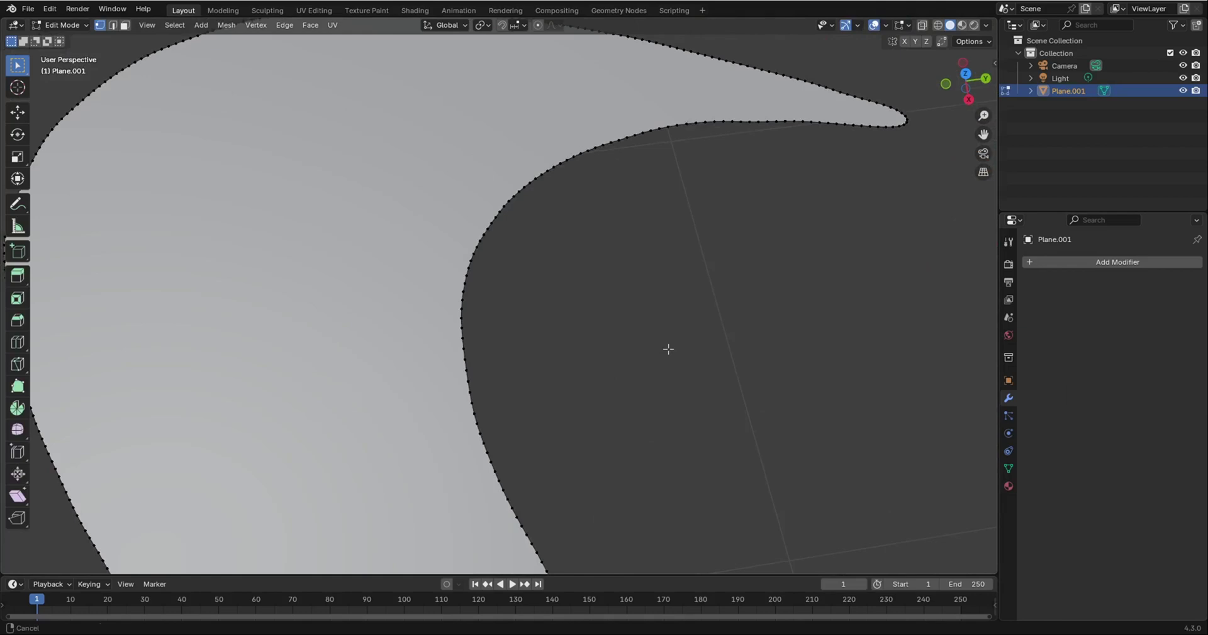
pyautogui.scroll(1, 668, 349)
pyautogui.scroll(-8, 668, 349)
pyautogui.moveTo(503, 346); pyautogui.dragTo(530, 423, button='middle')
pyautogui.press('Tab')
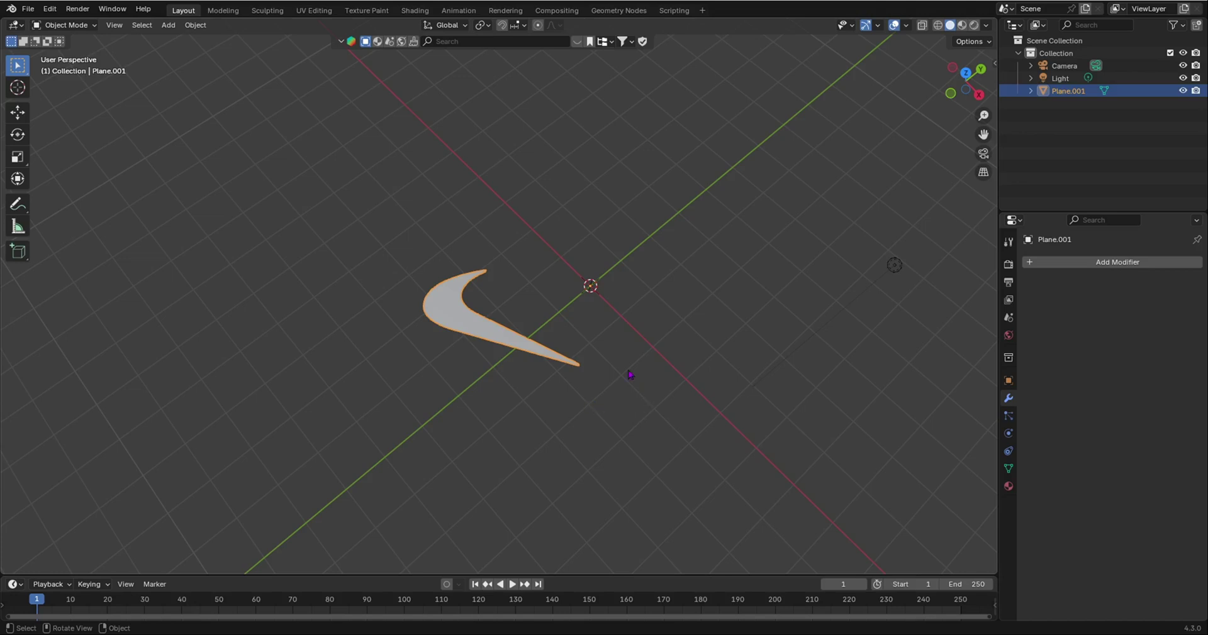
# - In Edit Mode, extrude the entire swoosh face about 0.12 m downward to give it thickness, and return to Object Mode
pyautogui.moveTo(630, 375); pyautogui.dragTo(555, 380, button='middle')
pyautogui.press('Tab')
pyautogui.press('a')
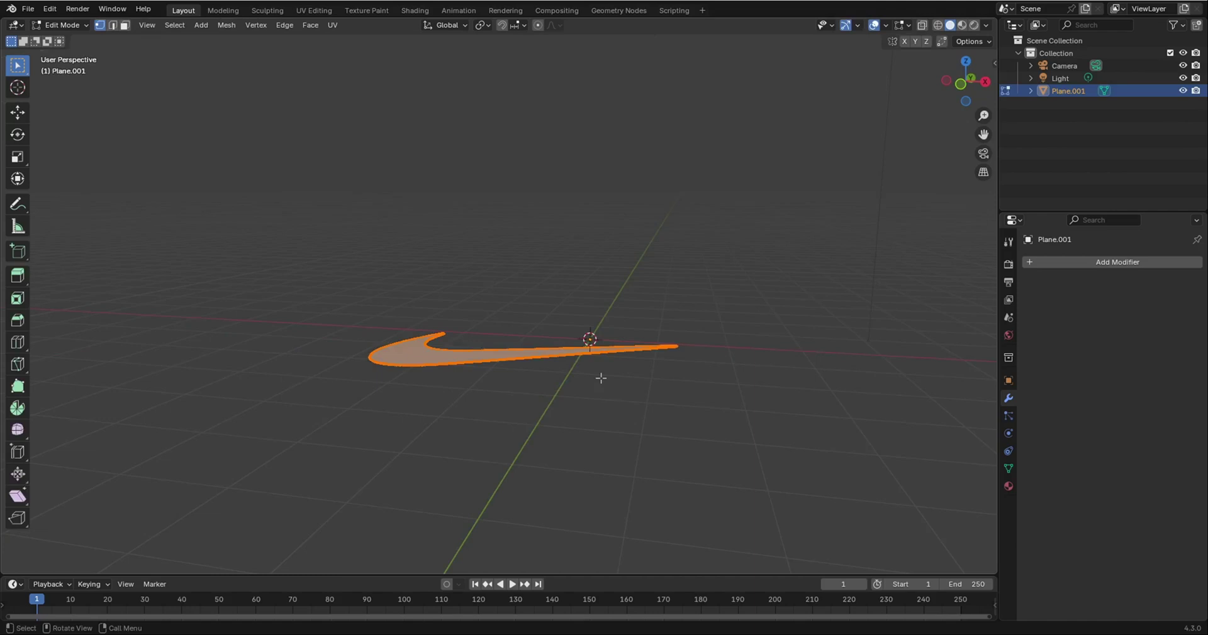
pyautogui.press('e')
pyautogui.click(604, 388)
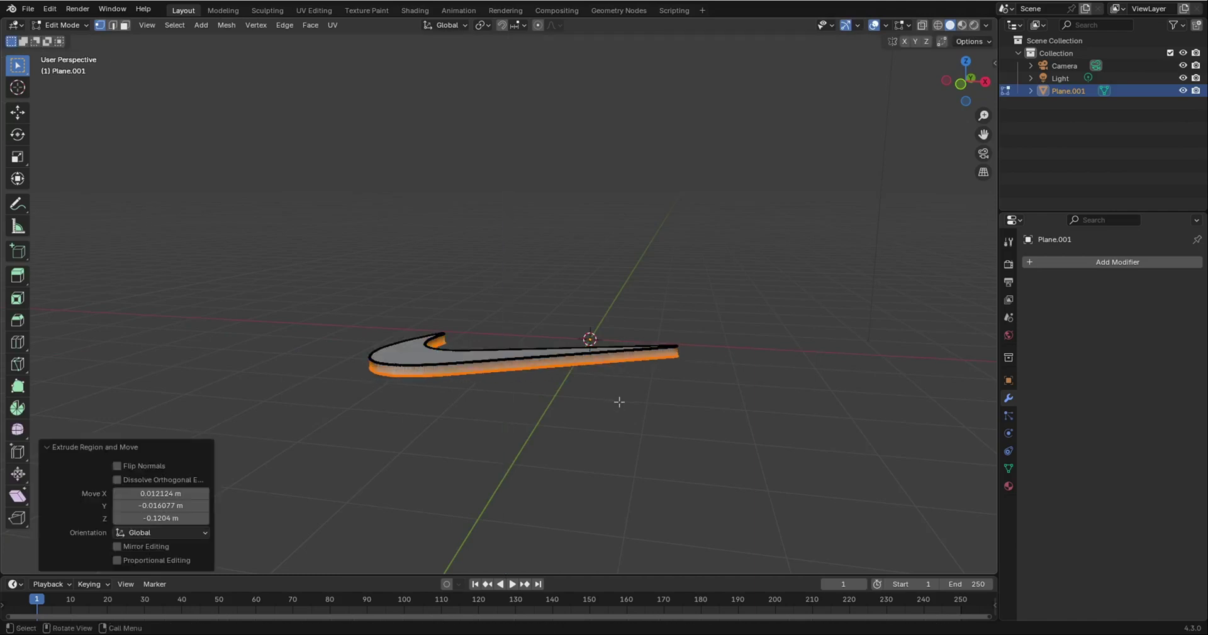
pyautogui.press('Tab')
# - Rotate the swoosh 90° about the X axis and set its origin to its geometry
pyautogui.moveTo(612, 418); pyautogui.dragTo(696, 409, button='middle')
pyautogui.write('rx90')
pyautogui.press('Return')
pyautogui.rightClick(692, 401)
pyautogui.moveTo(691, 431)
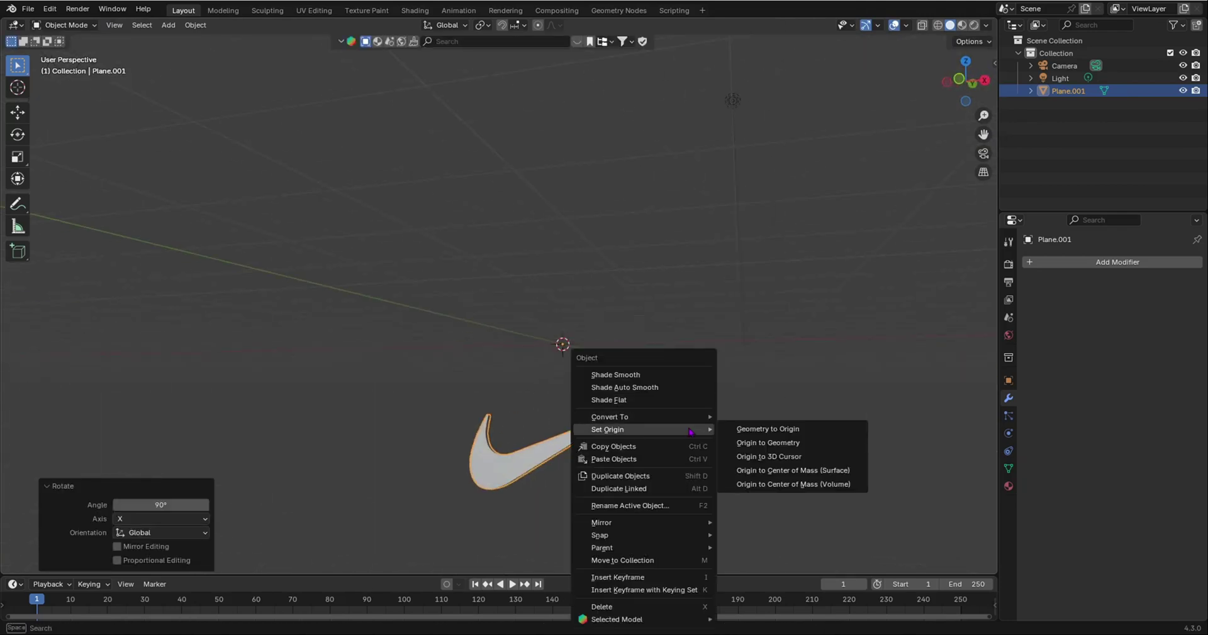
pyautogui.click(755, 443)
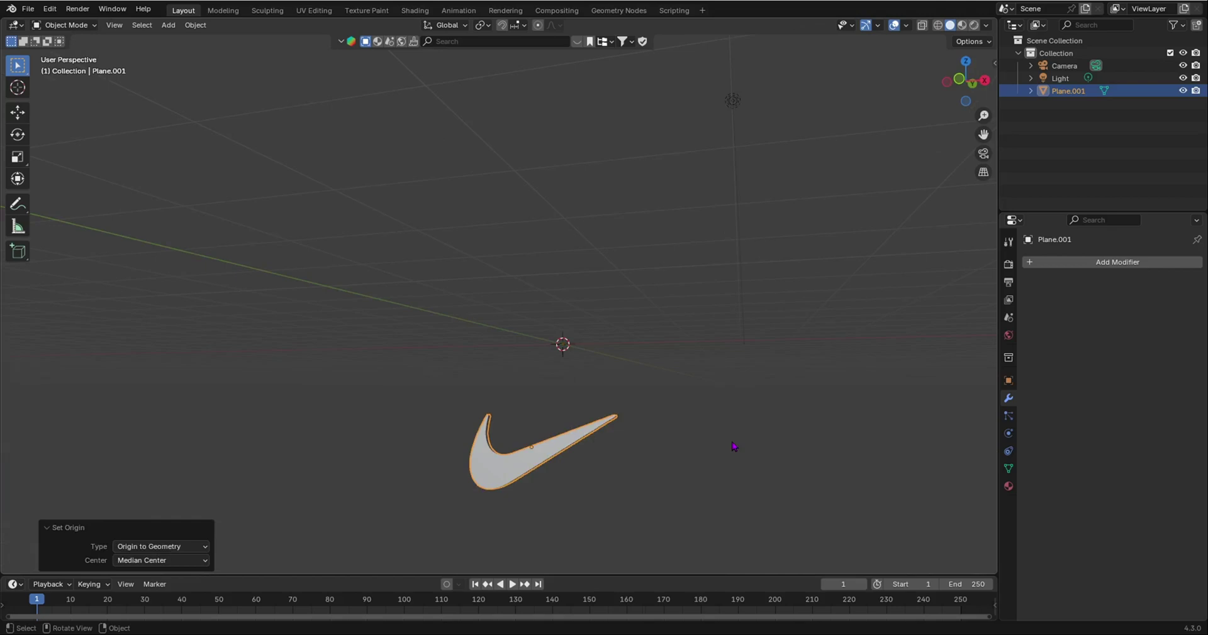
# - Move the upright swoosh about 4.04 m up along the Z axis
pyautogui.press('g')
pyautogui.press('z')
pyautogui.click(566, 260)
pyautogui.moveTo(560, 311); pyautogui.dragTo(602, 348, button='middle')
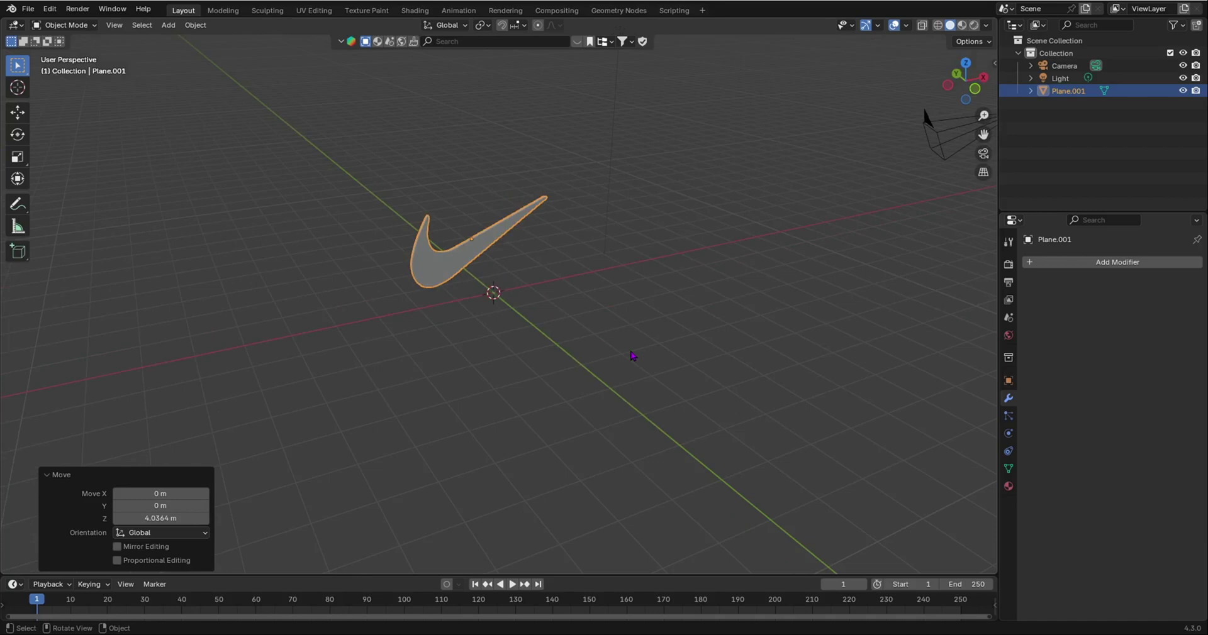